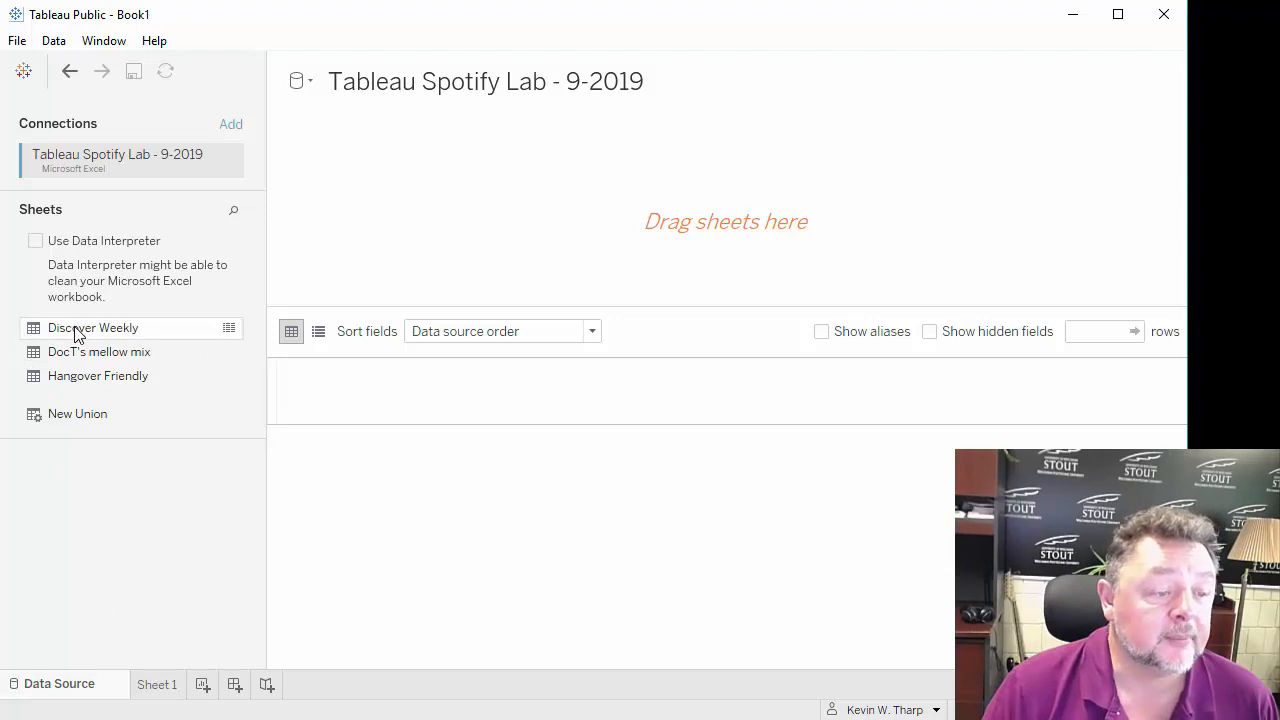
# Add the Discover Weekly sheet to the data source canvas and go to the empty Sheet 1 worksheet.
pyautogui.moveTo(77, 330); pyautogui.dragTo(506, 196)
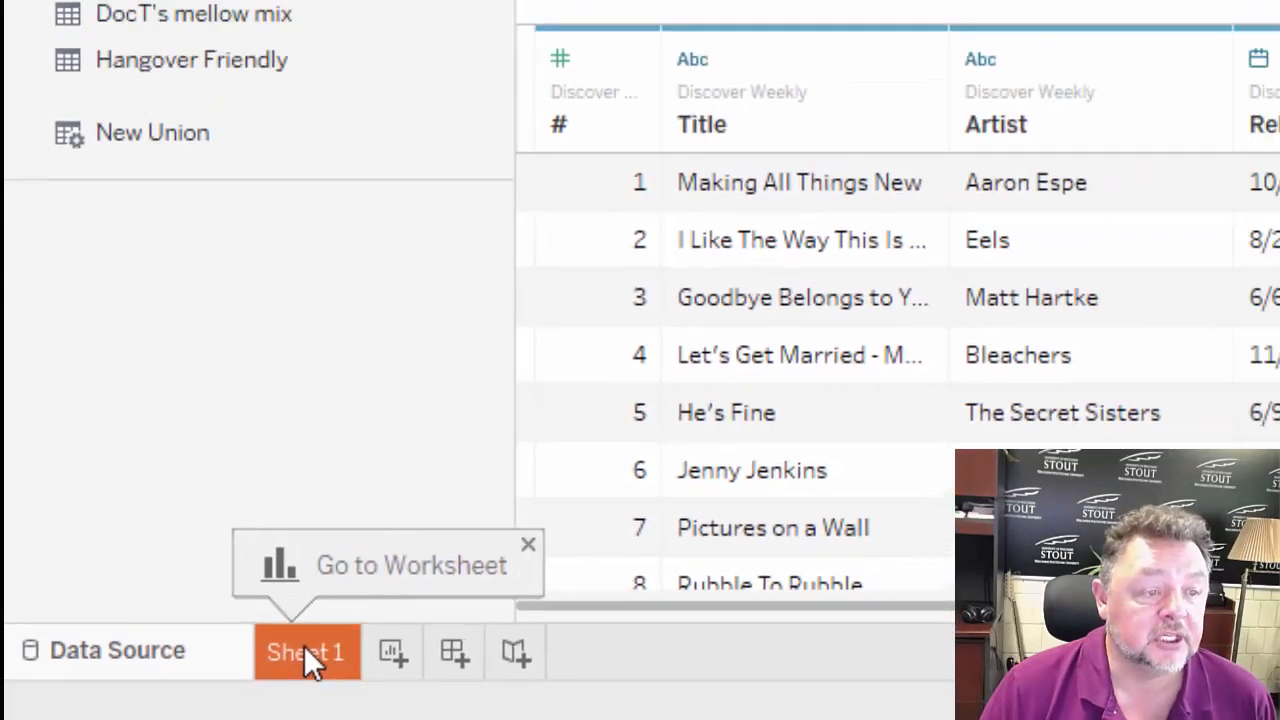
pyautogui.click(395, 640)
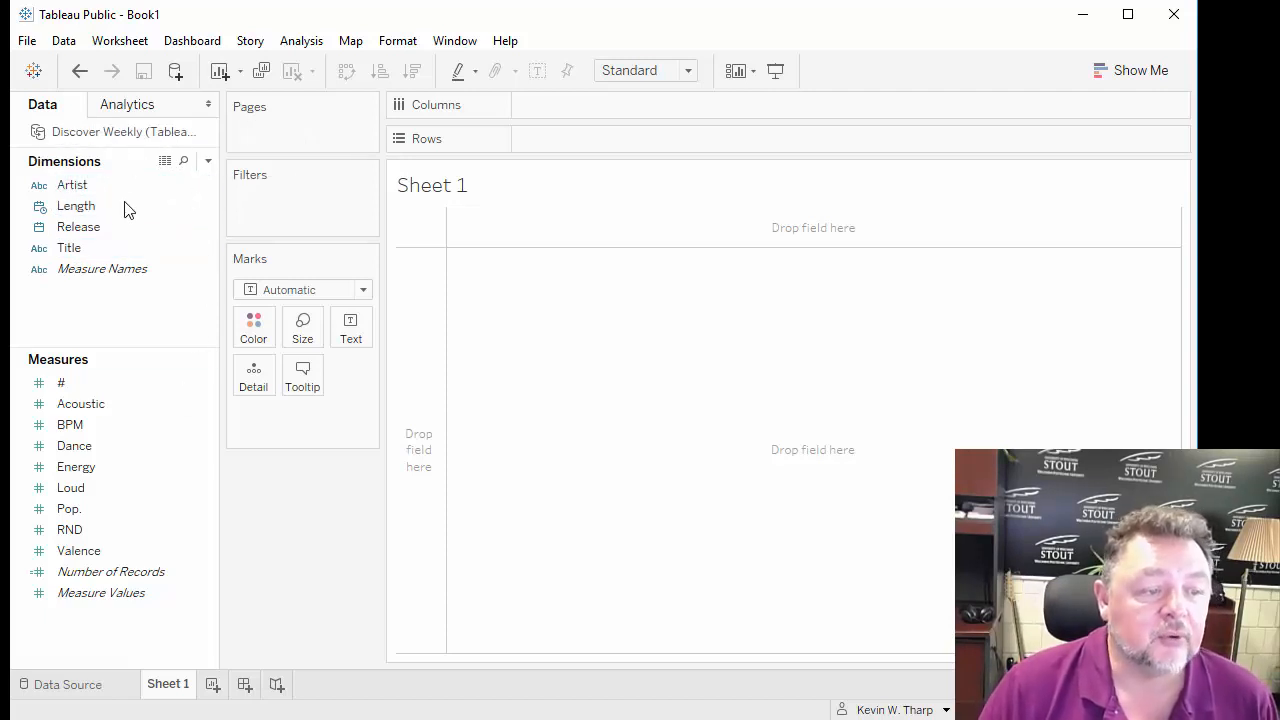
pyautogui.click(157, 270)
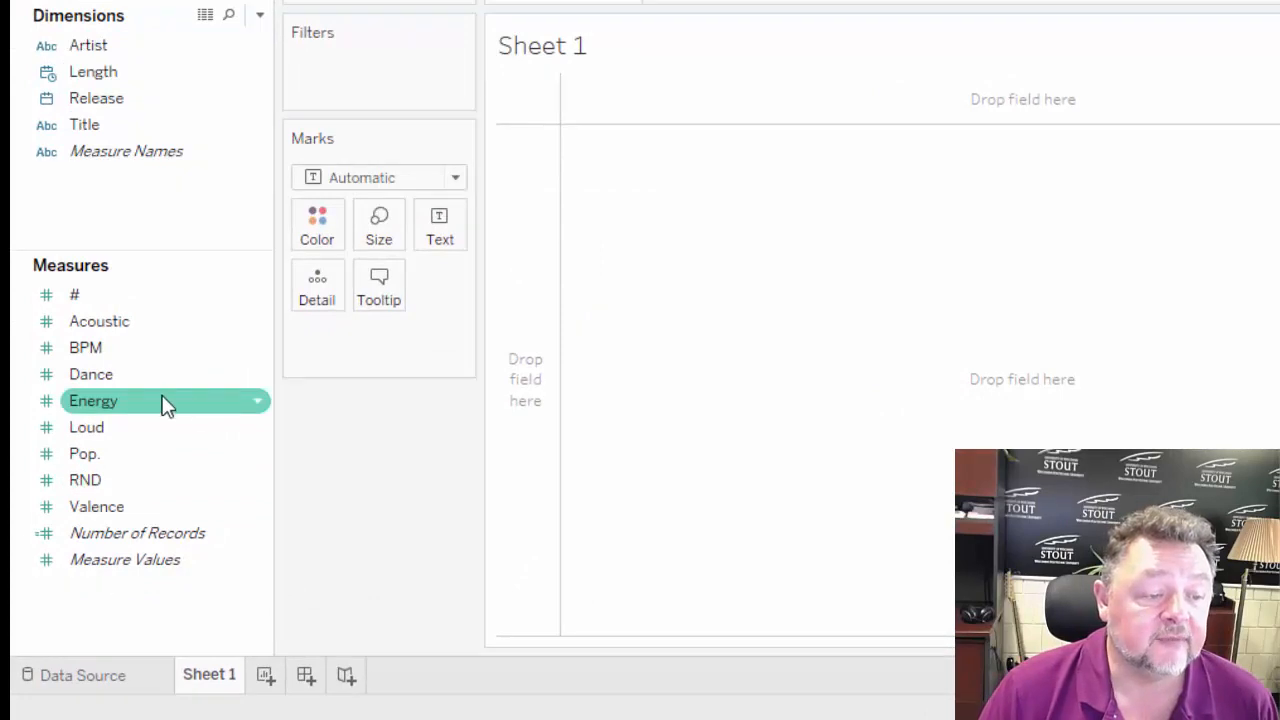
# Convert the Energy measure to a dimension and chart it with Energy in Columns and Number of Records in Rows.
pyautogui.rightClick(258, 407)
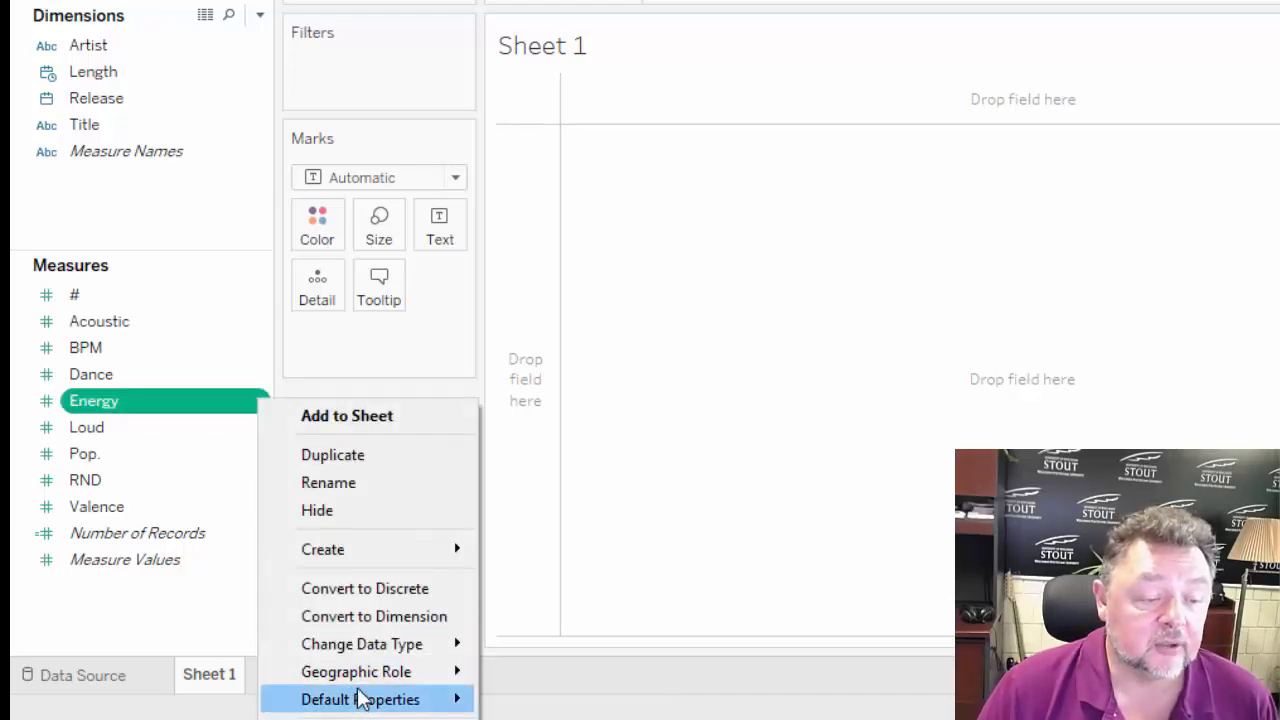
pyautogui.click(366, 615)
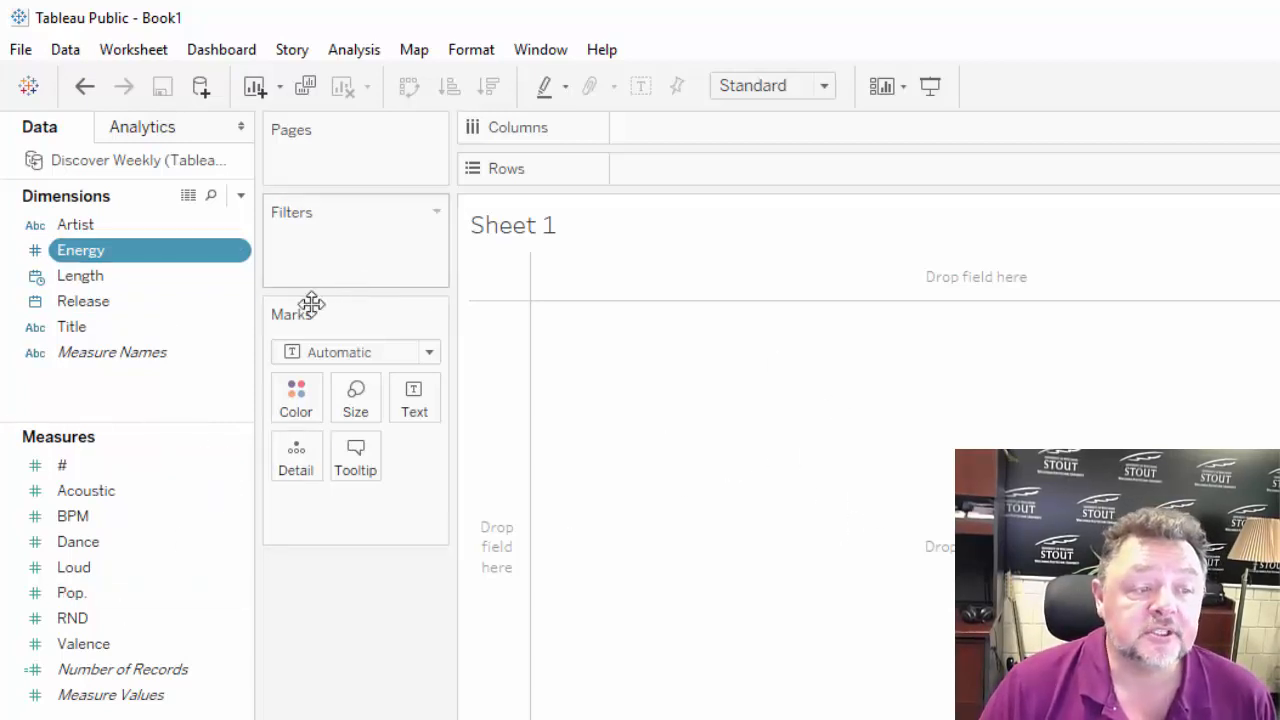
pyautogui.moveTo(150, 256); pyautogui.dragTo(735, 130)
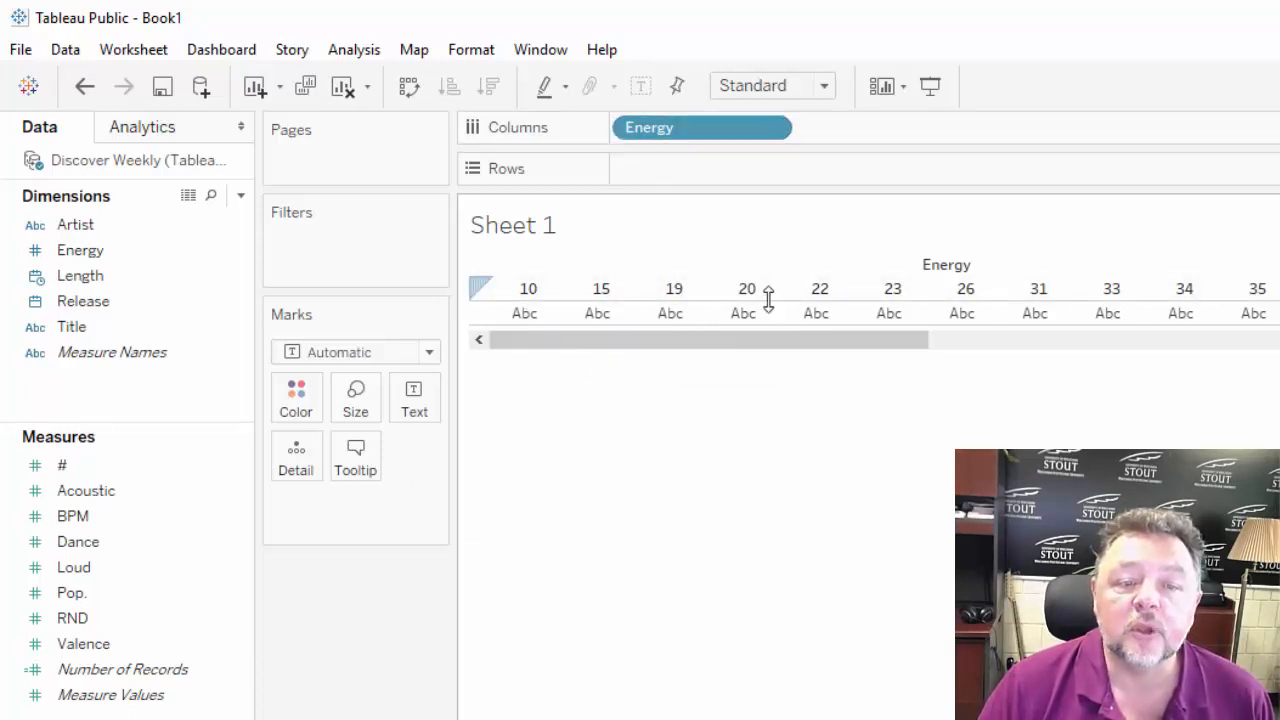
pyautogui.click(97, 677)
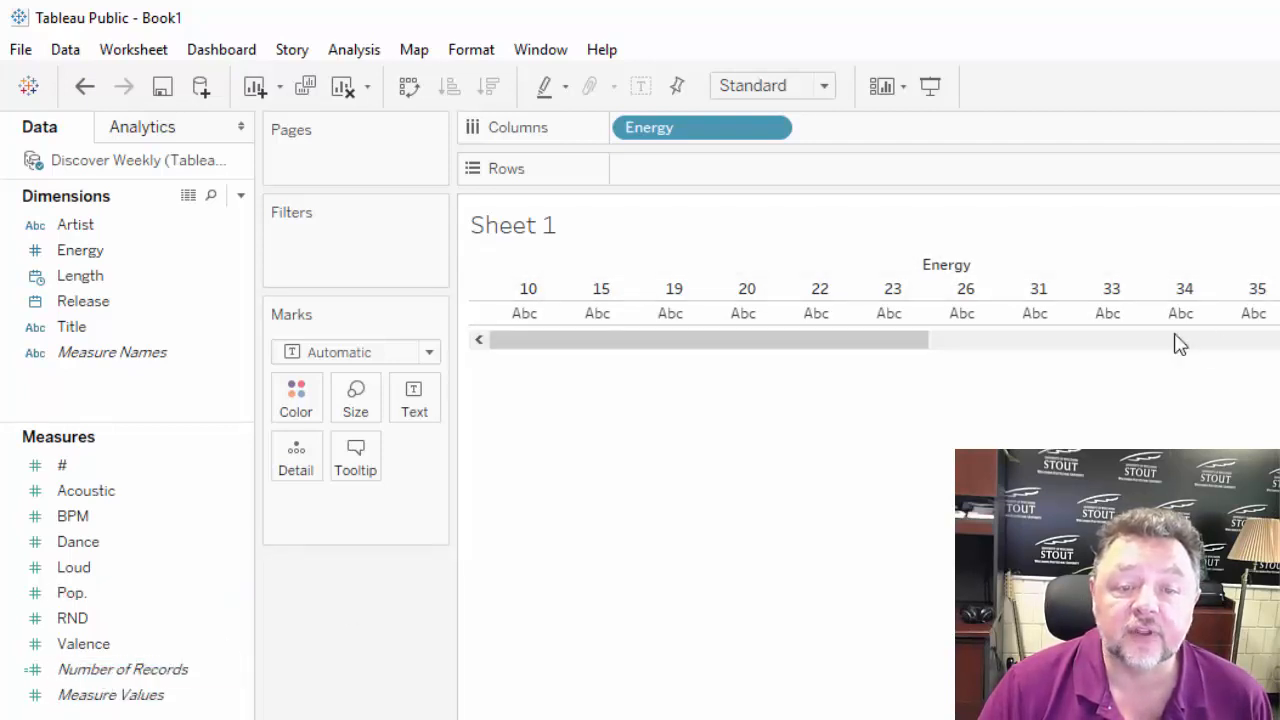
pyautogui.moveTo(97, 669); pyautogui.dragTo(680, 180)
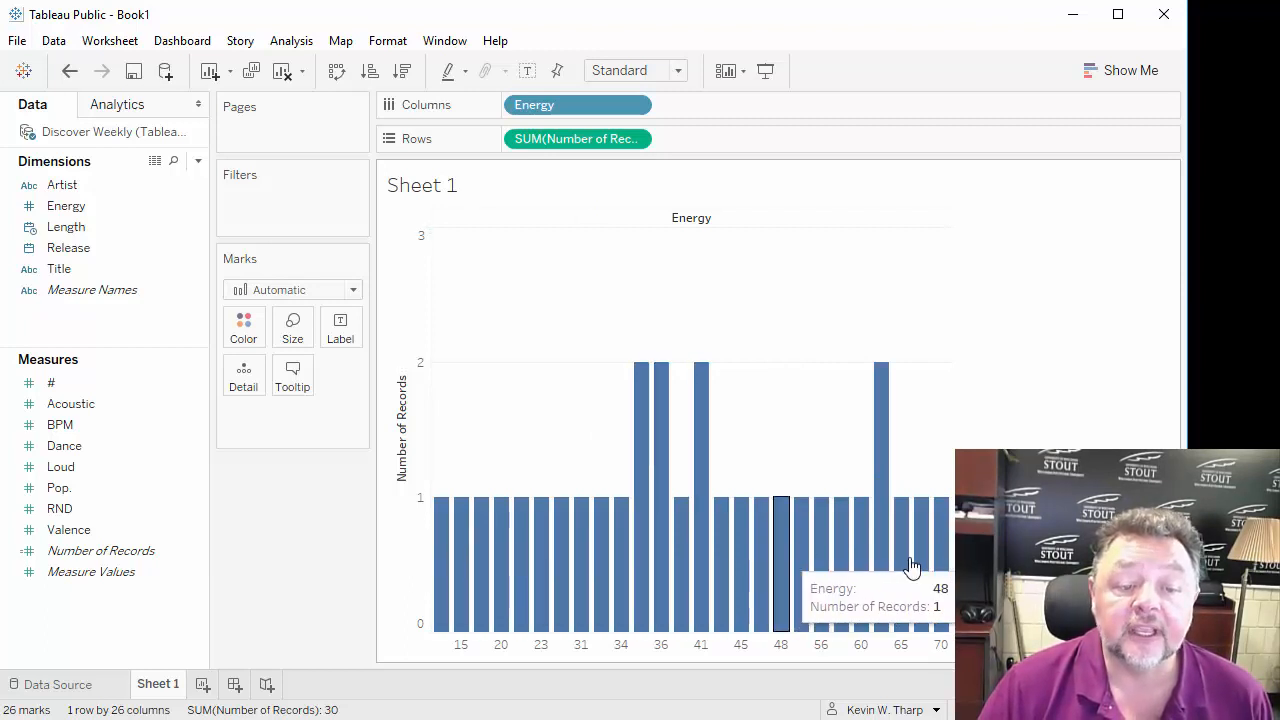
# Rename the Sheet 1 worksheet as Discover Weekly.
pyautogui.rightClick(170, 686)
pyautogui.click(537, 704)
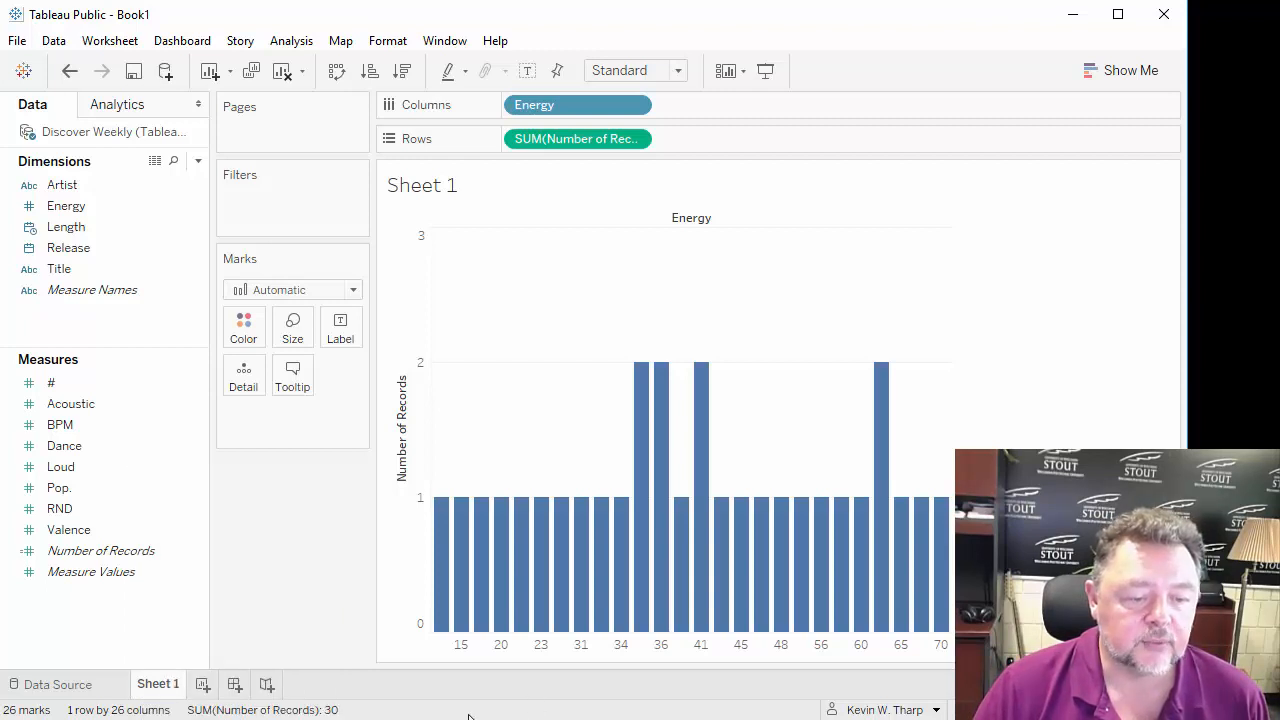
pyautogui.moveTo(477, 715); pyautogui.dragTo(500, 443)
pyautogui.rightClick(155, 410)
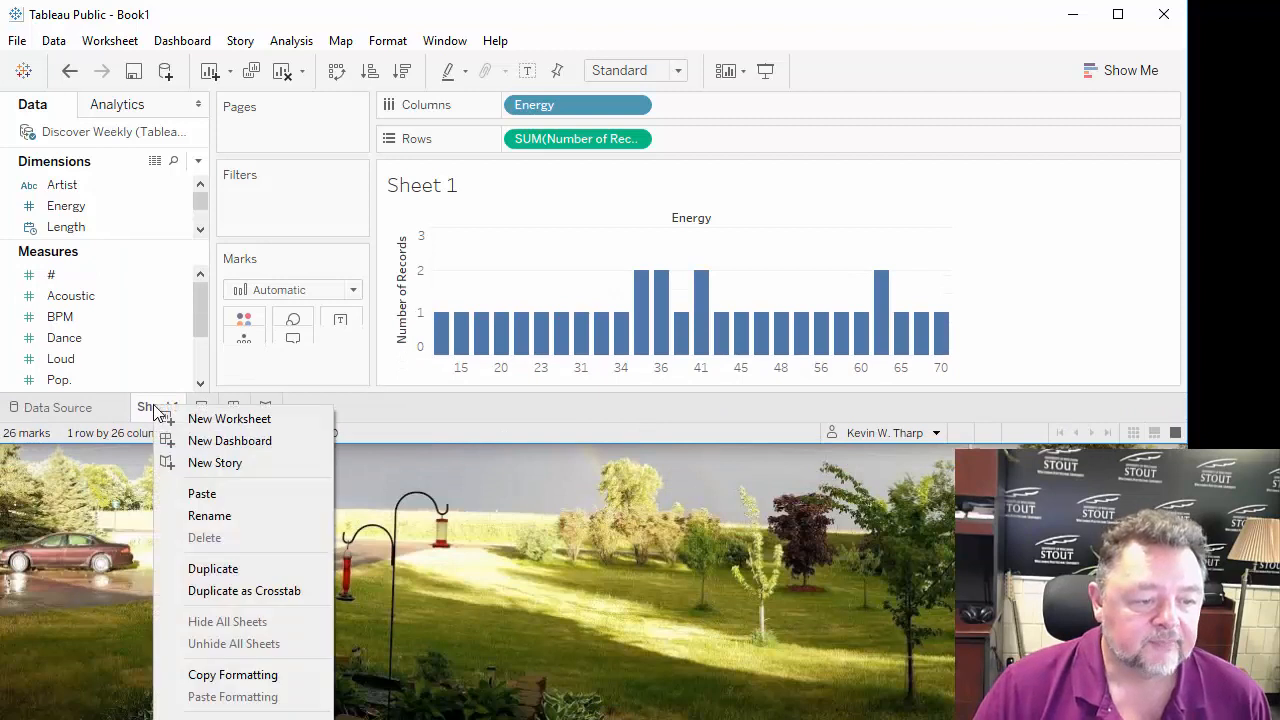
pyautogui.click(229, 522)
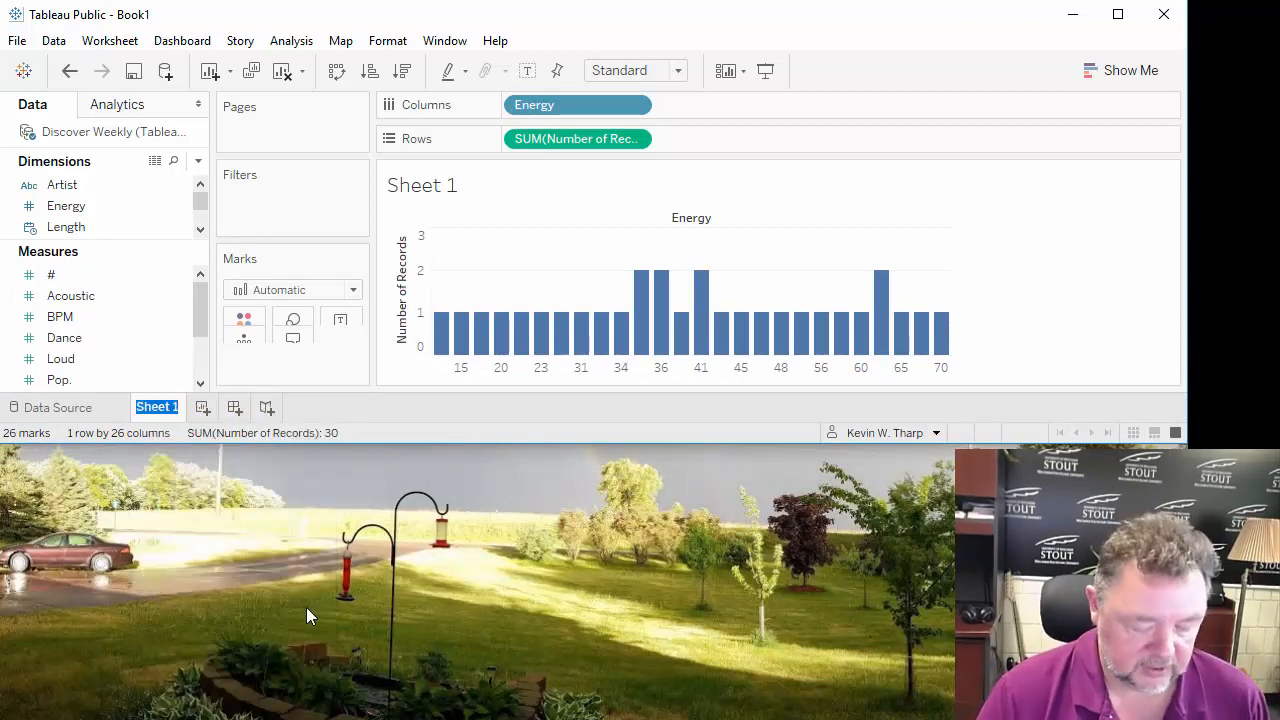
pyautogui.write('Discover W')
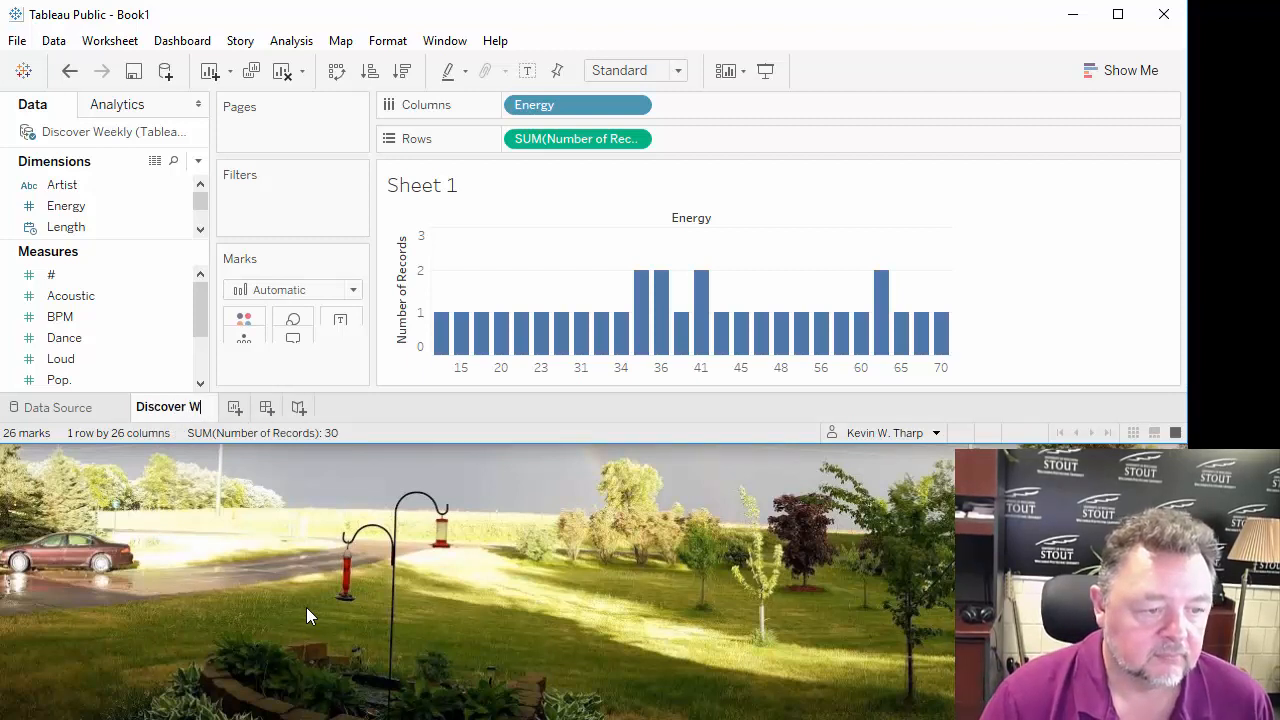
pyautogui.write('eekly')
pyautogui.press('Return')
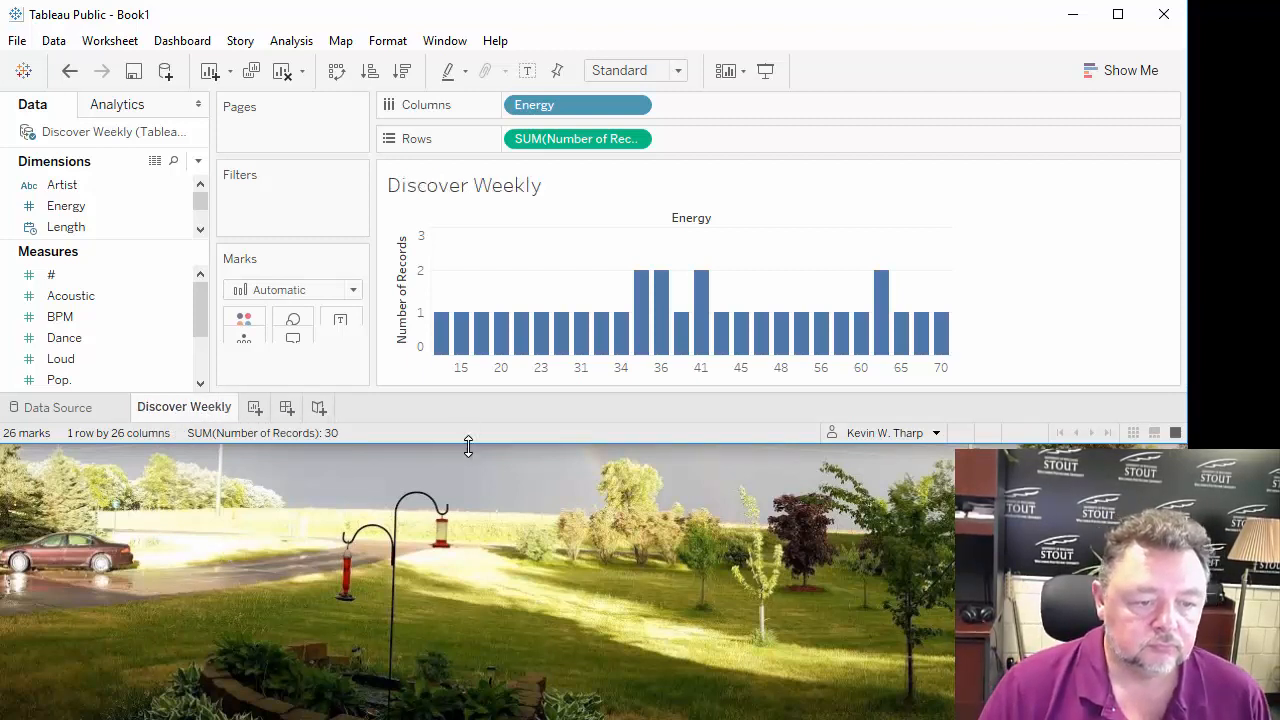
pyautogui.moveTo(466, 447); pyautogui.dragTo(460, 715)
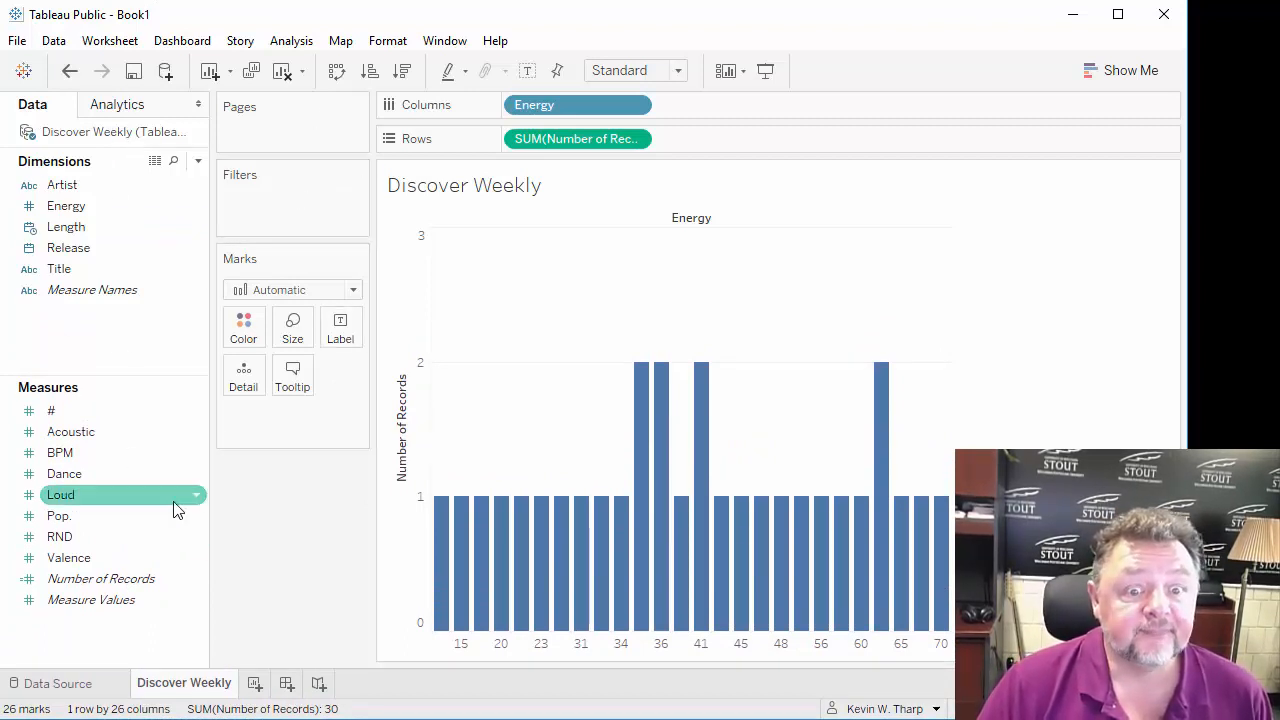
# Add a second worksheet and give it a new Excel data source using the DocT's mellow mix sheet from Tableau Spotify Lab - 9-2019.xlsx.
pyautogui.click(256, 684)
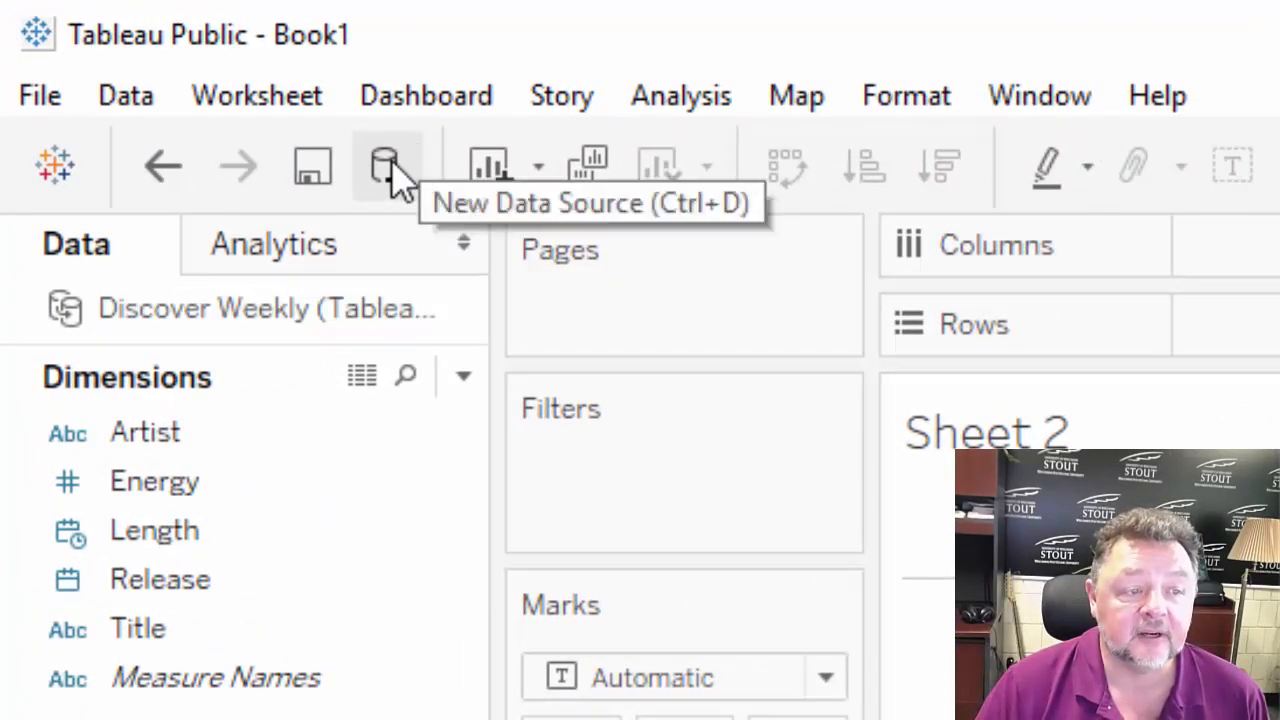
pyautogui.click(386, 168)
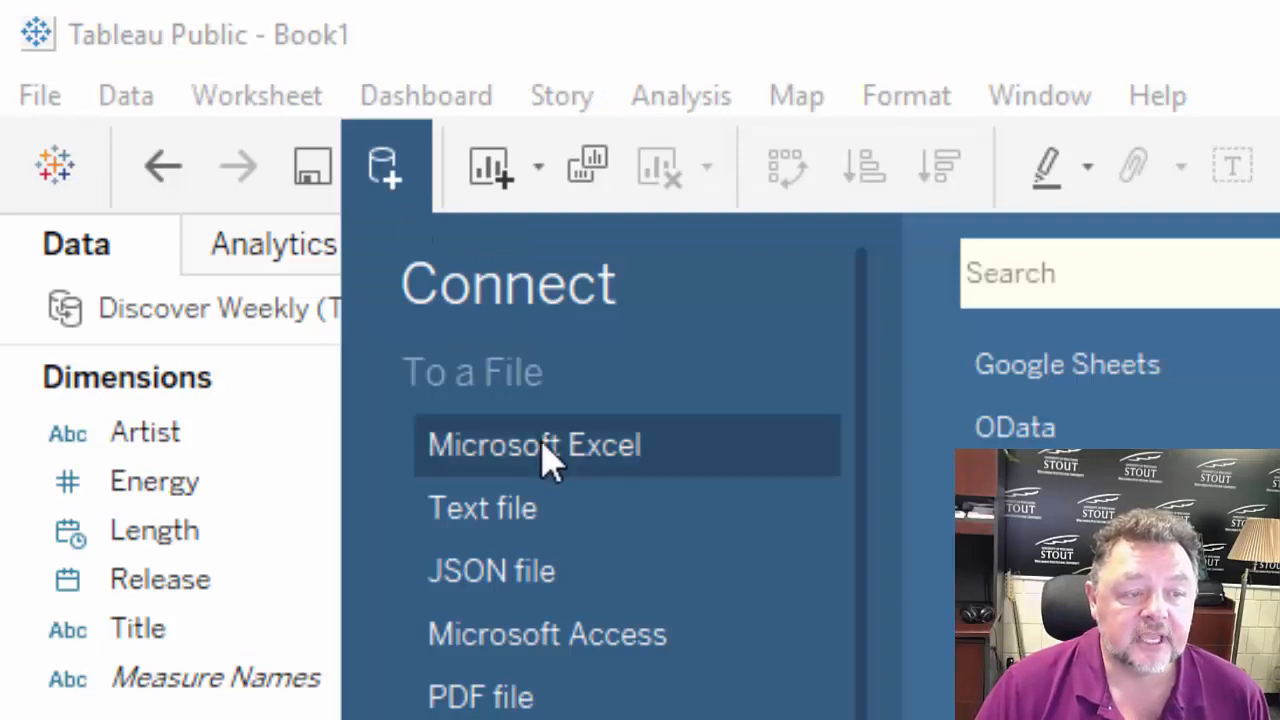
pyautogui.click(548, 458)
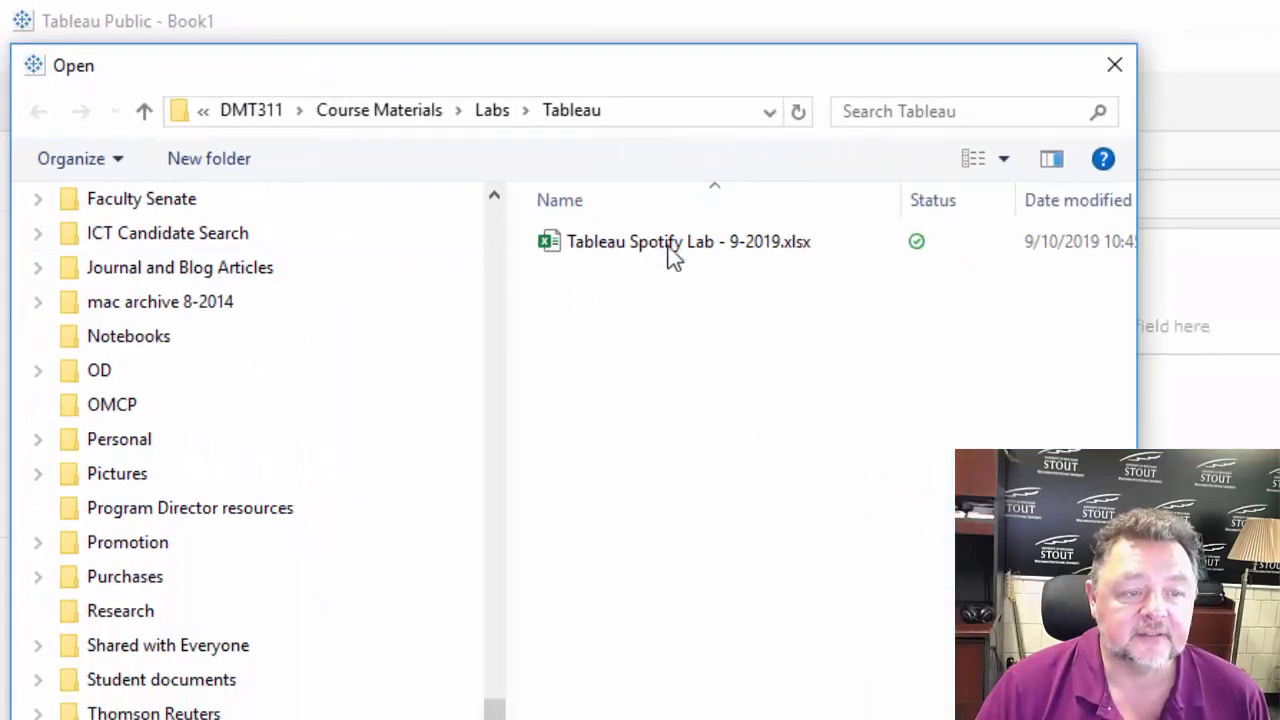
pyautogui.click(672, 248)
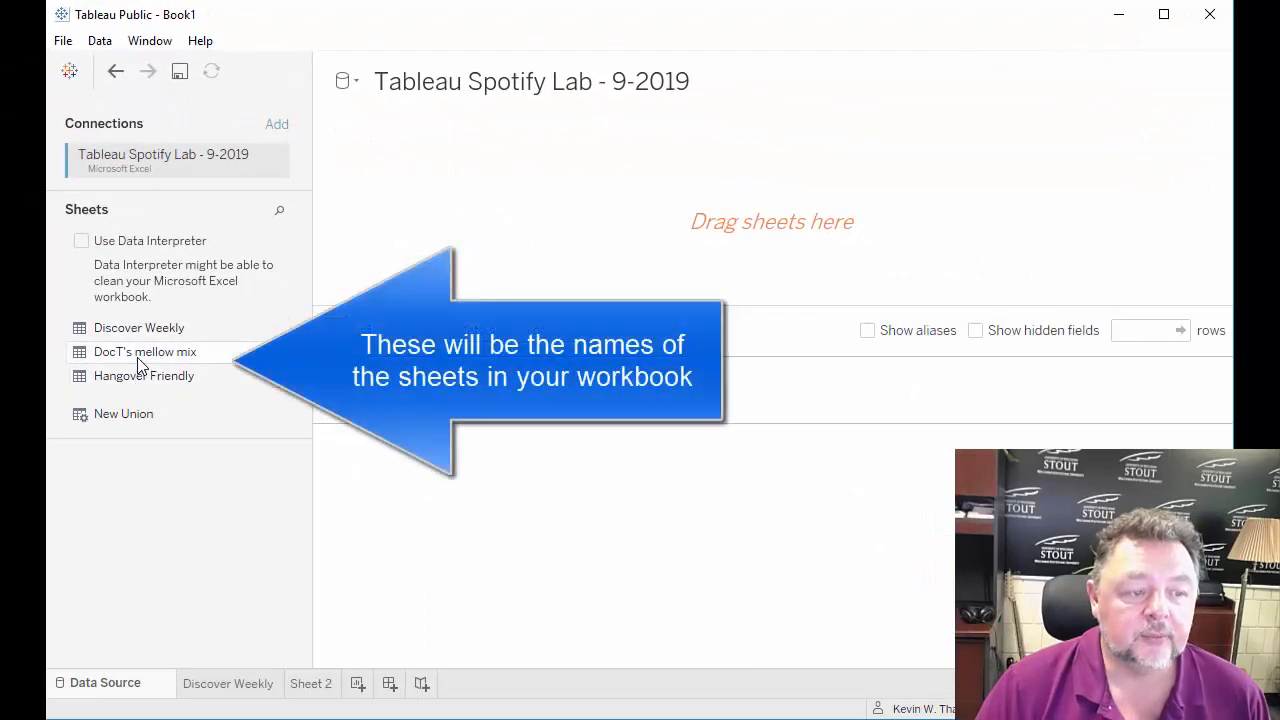
pyautogui.moveTo(140, 354); pyautogui.dragTo(495, 247)
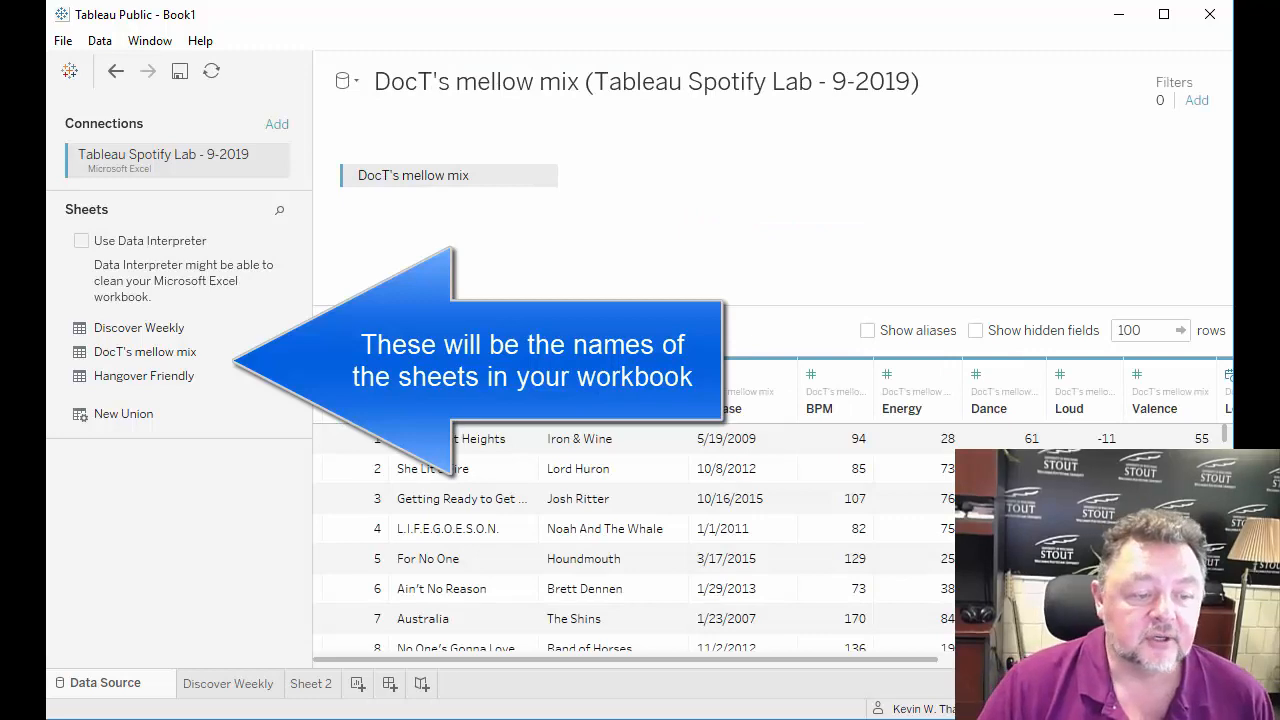
pyautogui.click(318, 686)
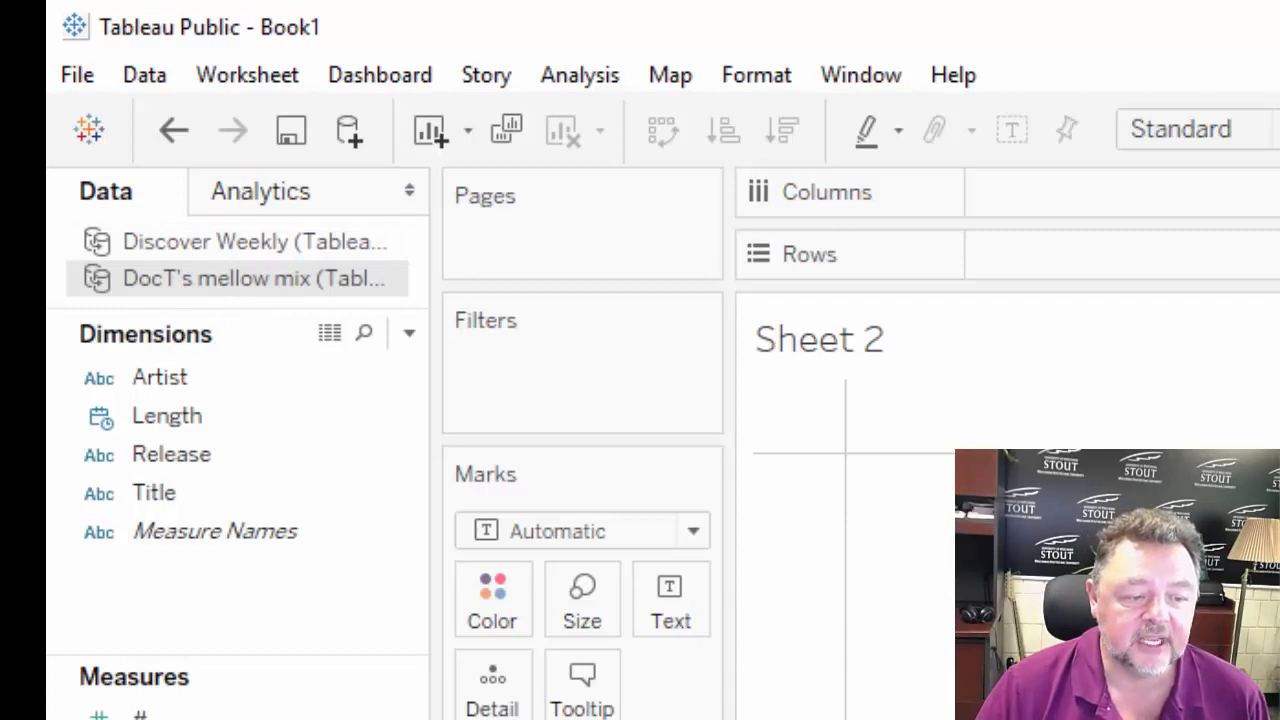
# Rename the Sheet 2 worksheet as Doc T's Mellow Mix.
pyautogui.rightClick(312, 683)
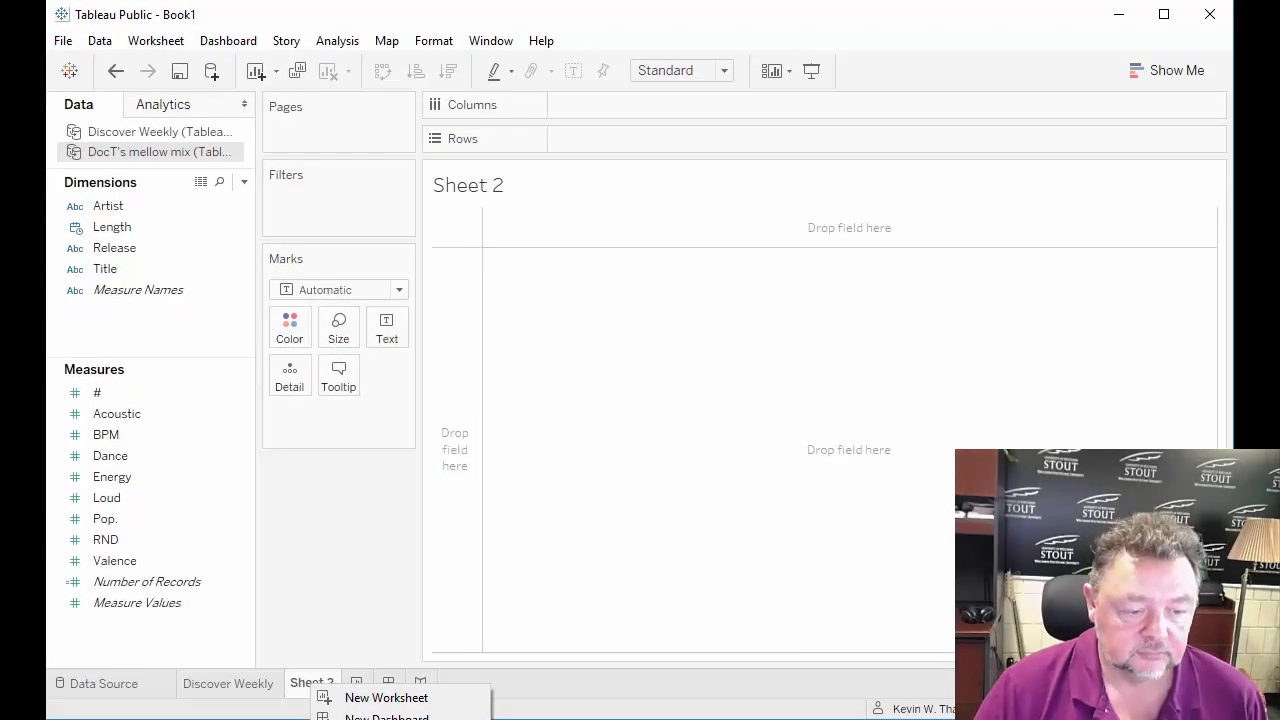
pyautogui.click(380, 719)
pyautogui.write('Doc T')
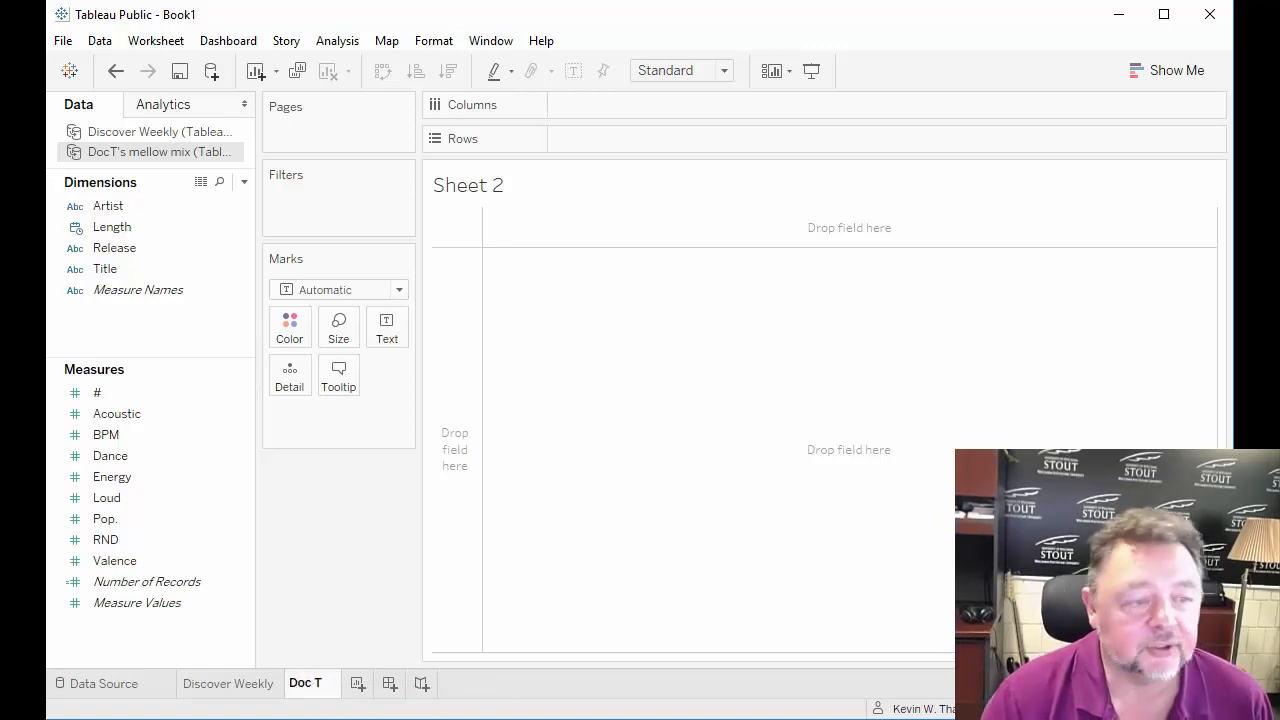
pyautogui.write("'s")
pyautogui.press('Return')
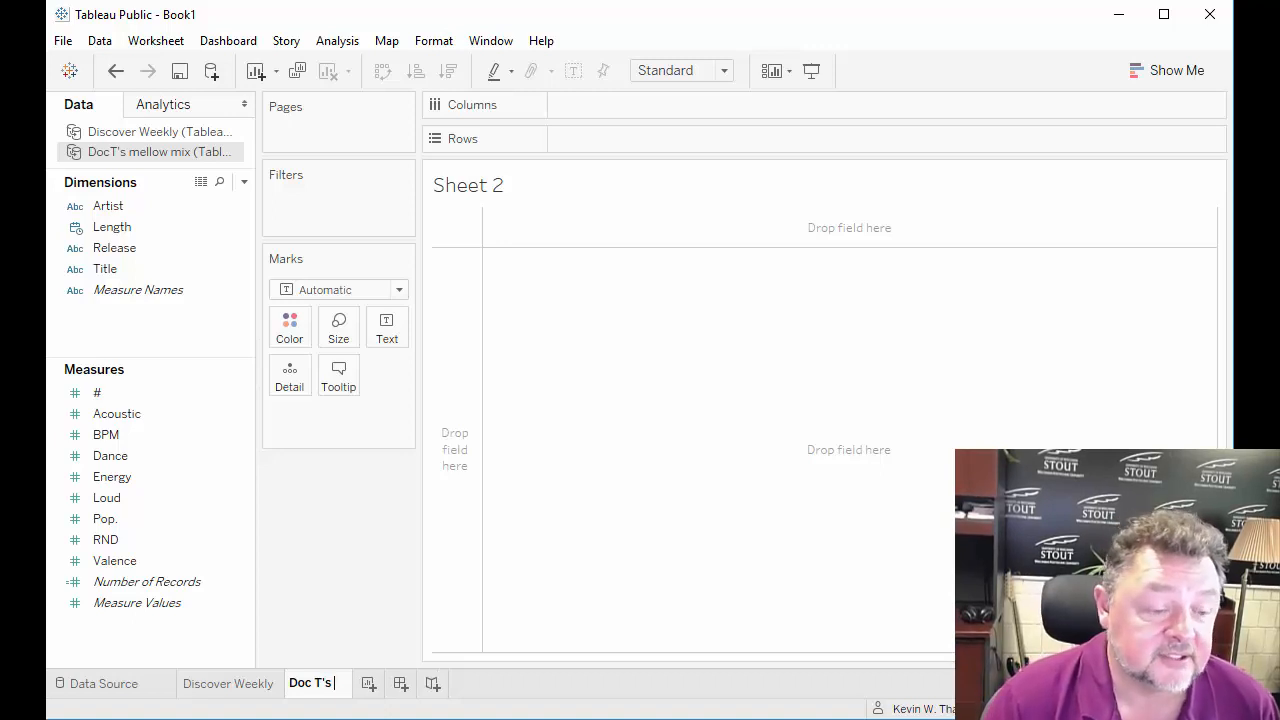
pyautogui.write('Mello')
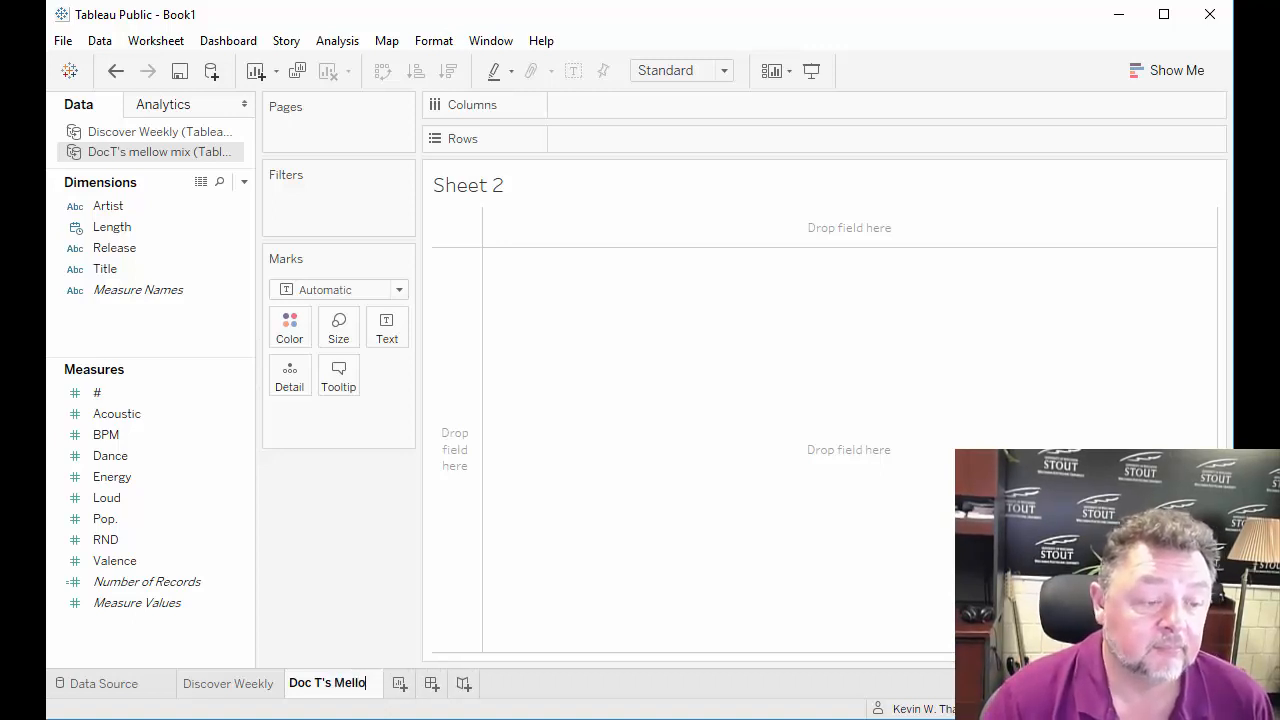
pyautogui.write('w Mix')
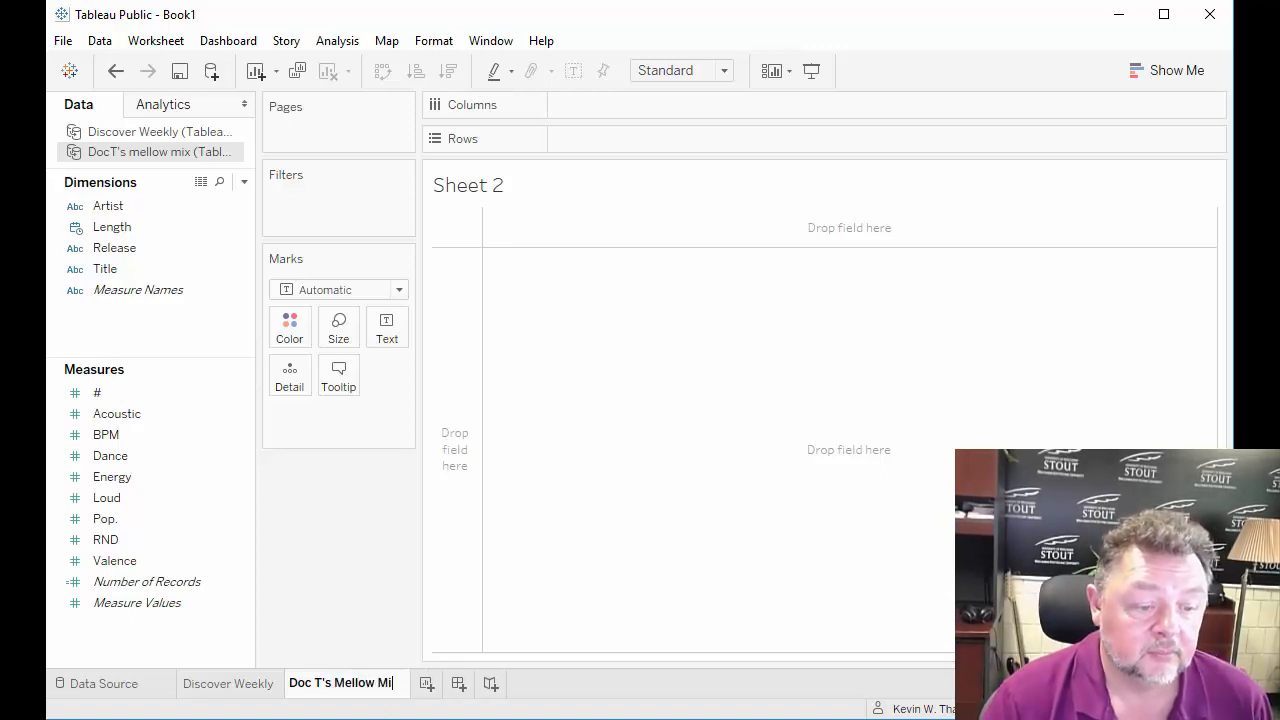
pyautogui.press('Return')
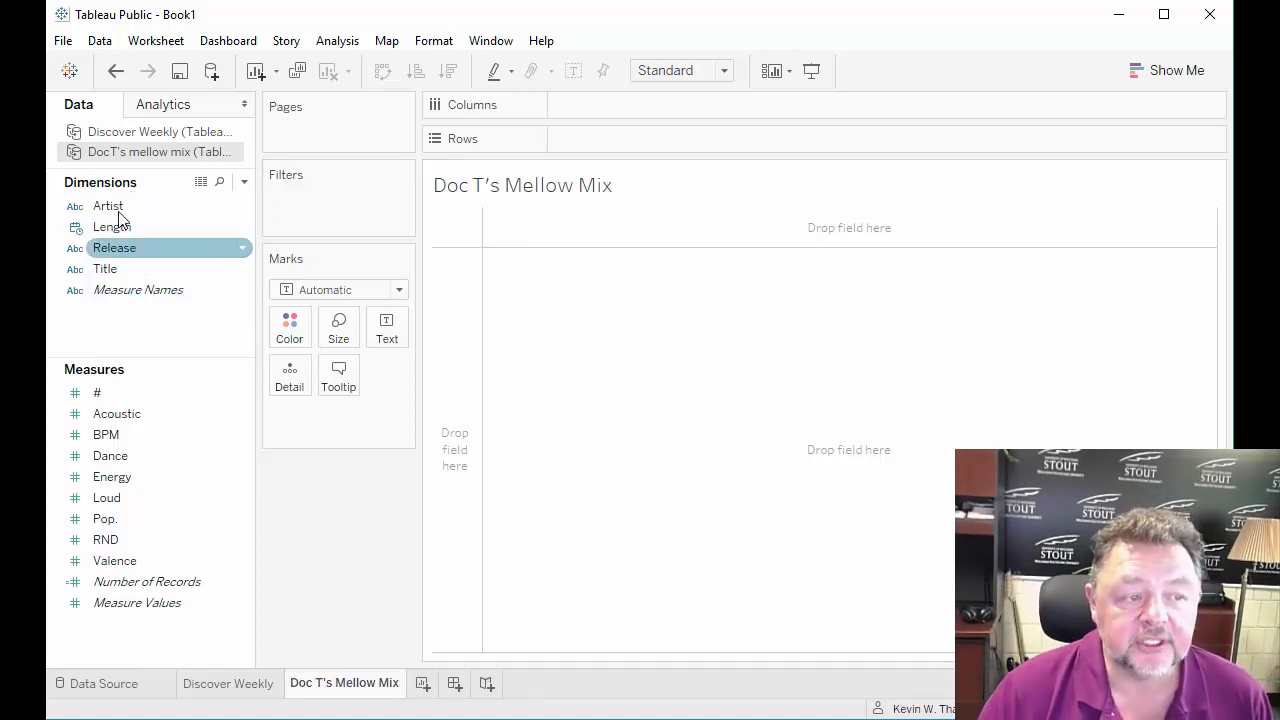
# Convert the mellow mix's Energy to a dimension, chart Number of Records in Rows against Energy in Columns, and compare with the Discover Weekly chart.
pyautogui.rightClick(239, 476)
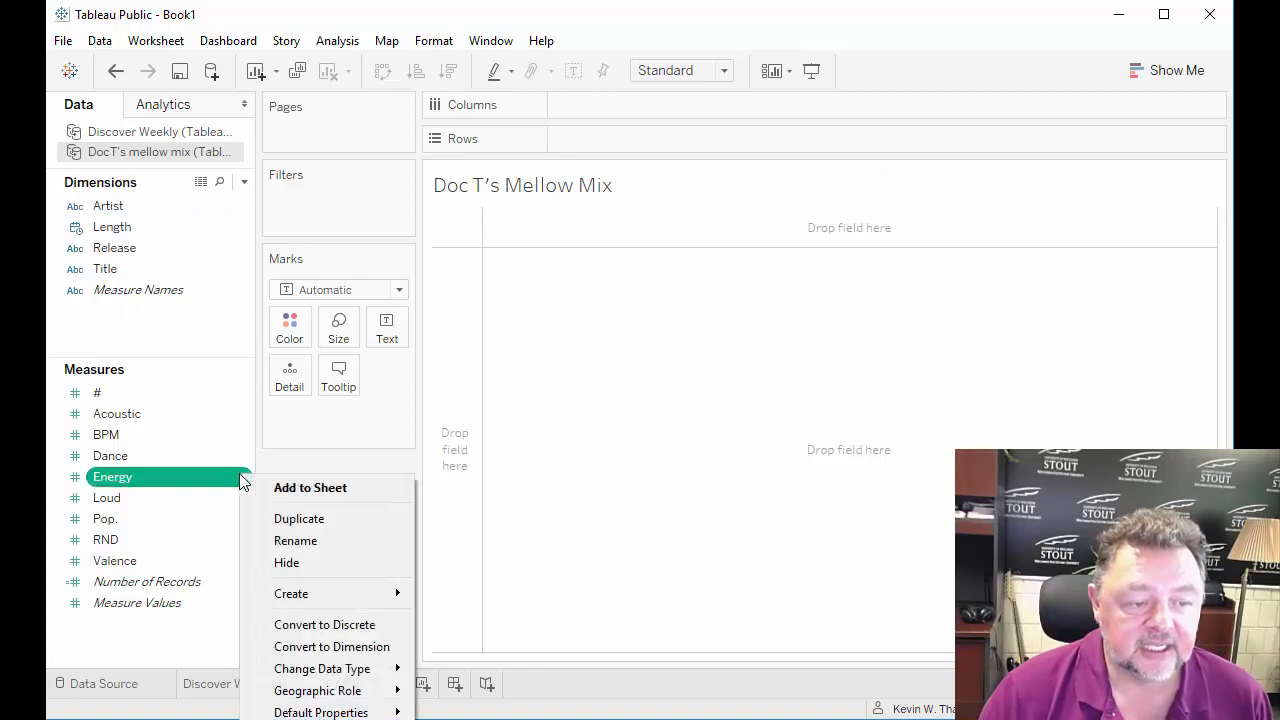
pyautogui.click(320, 647)
pyautogui.moveTo(167, 228); pyautogui.dragTo(674, 104)
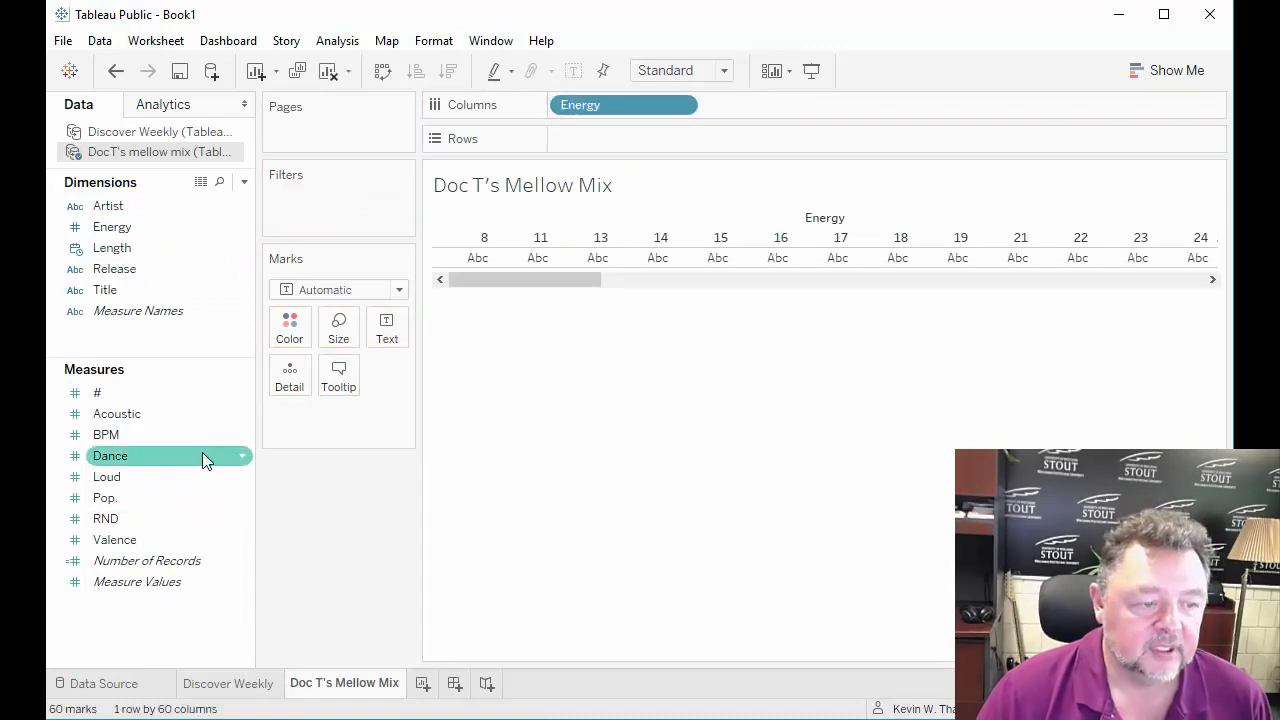
pyautogui.moveTo(160, 560); pyautogui.dragTo(630, 146)
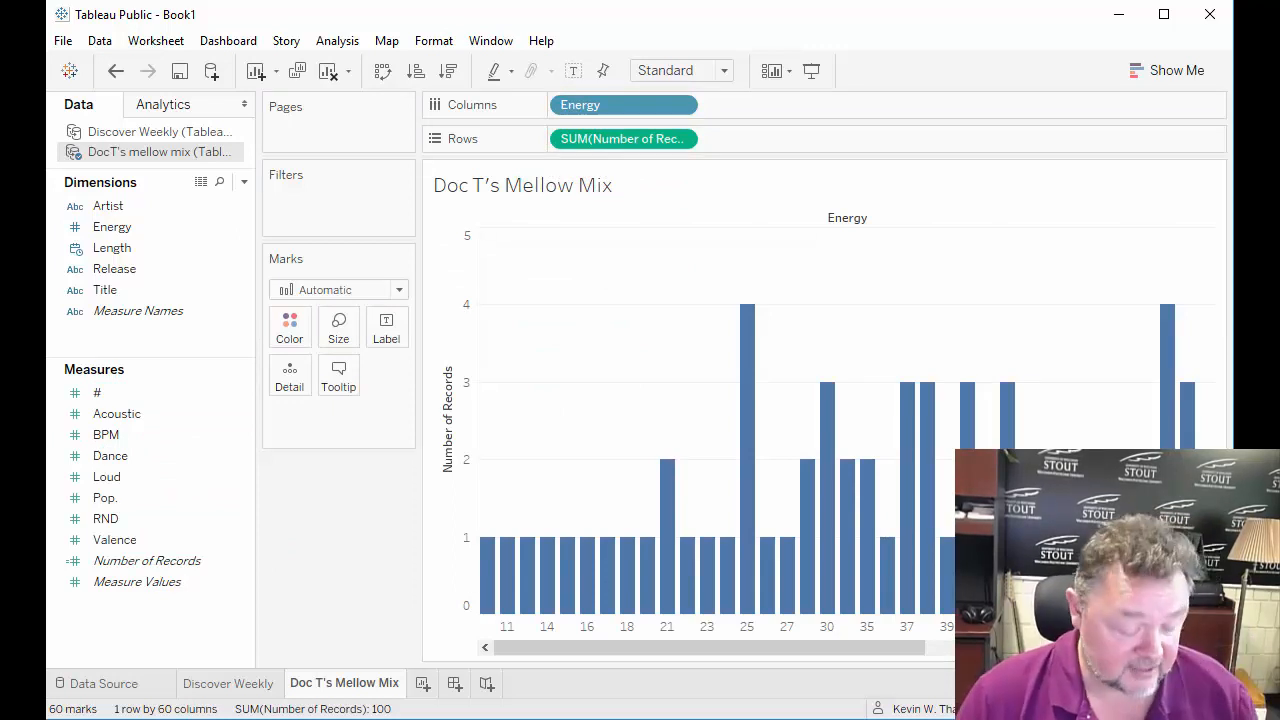
pyautogui.click(232, 684)
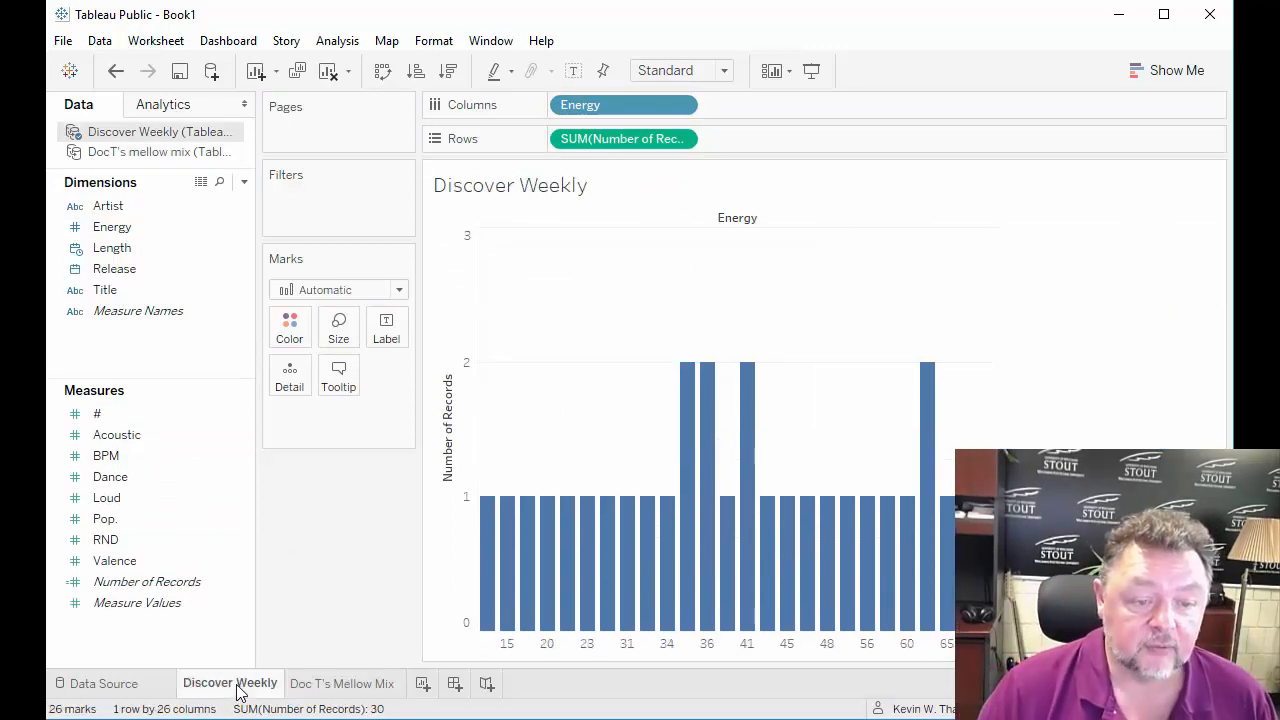
pyautogui.click(322, 684)
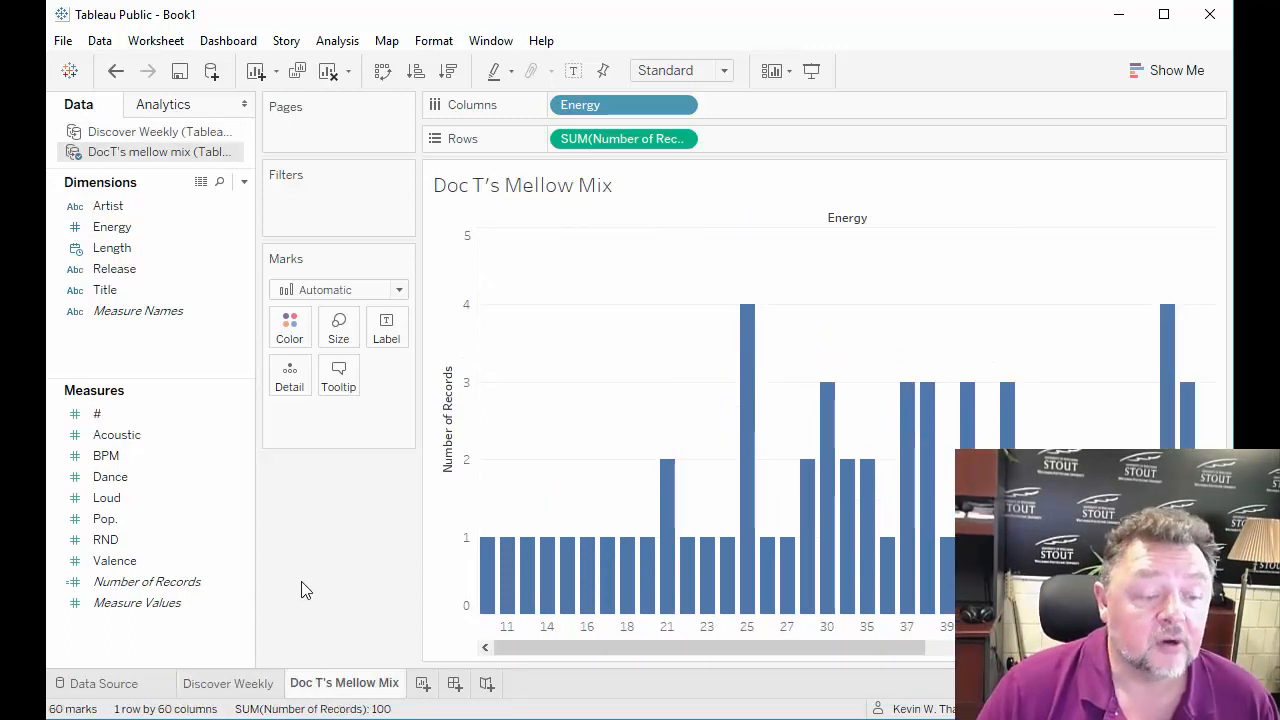
# Add a third worksheet and connect a new Excel data source to Tableau Spotify Lab - 9-2019.xlsx.
pyautogui.click(422, 684)
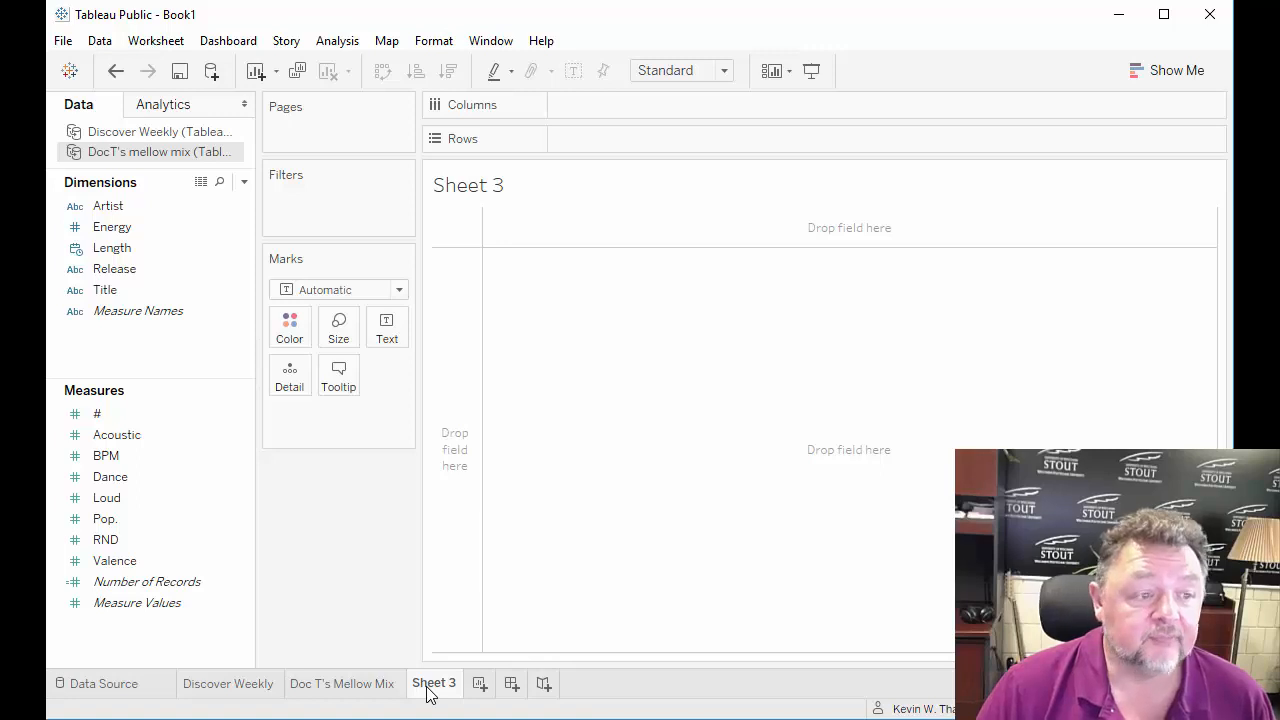
pyautogui.click(211, 71)
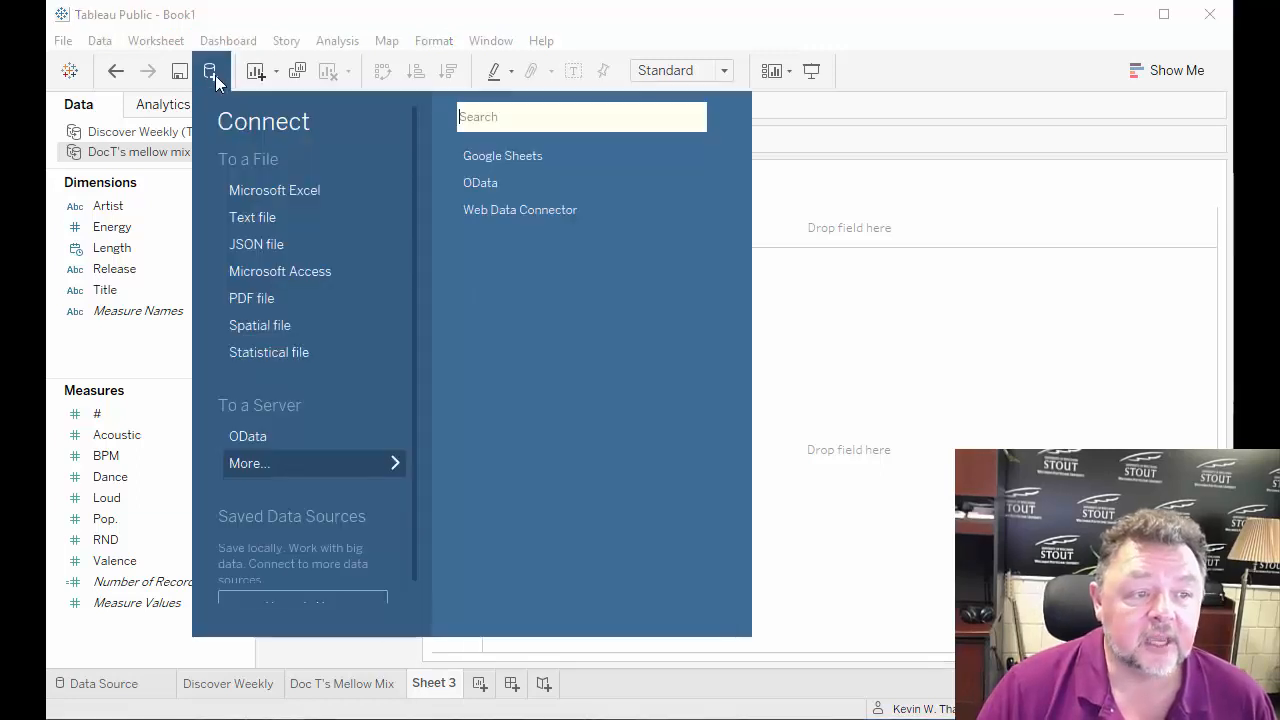
pyautogui.click(264, 192)
pyautogui.click(499, 170)
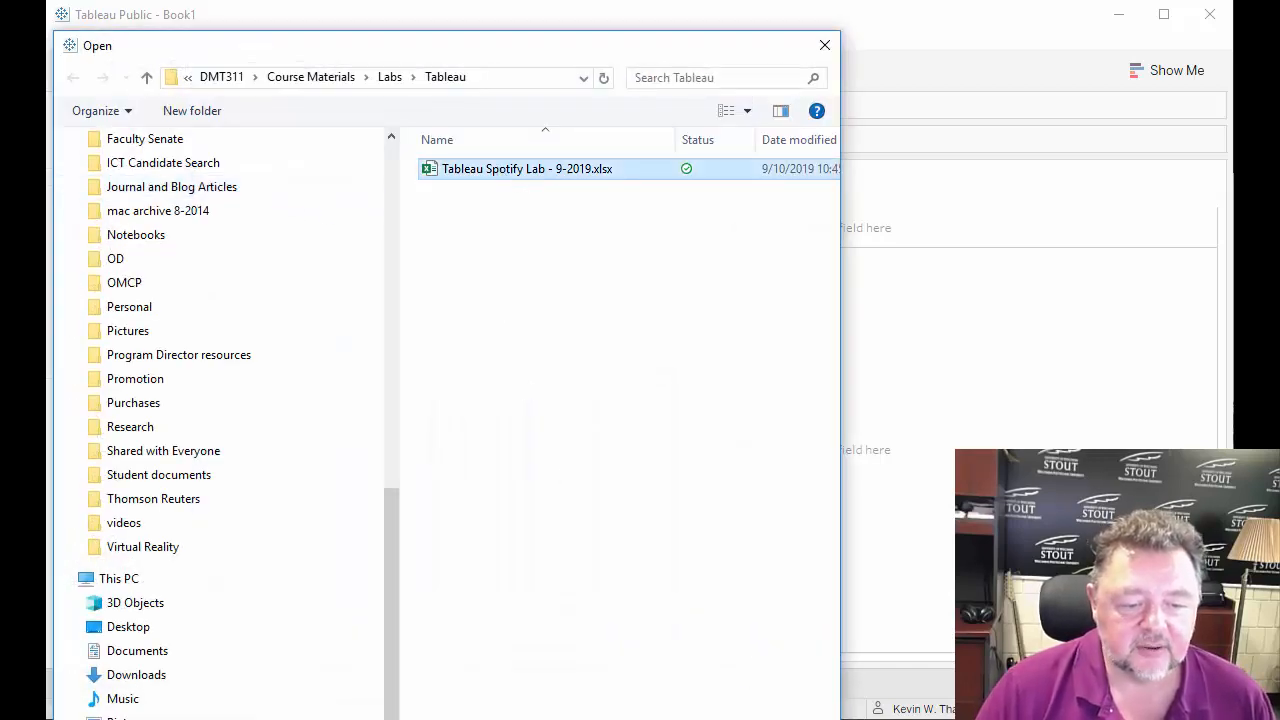
pyautogui.doubleClick(499, 169)
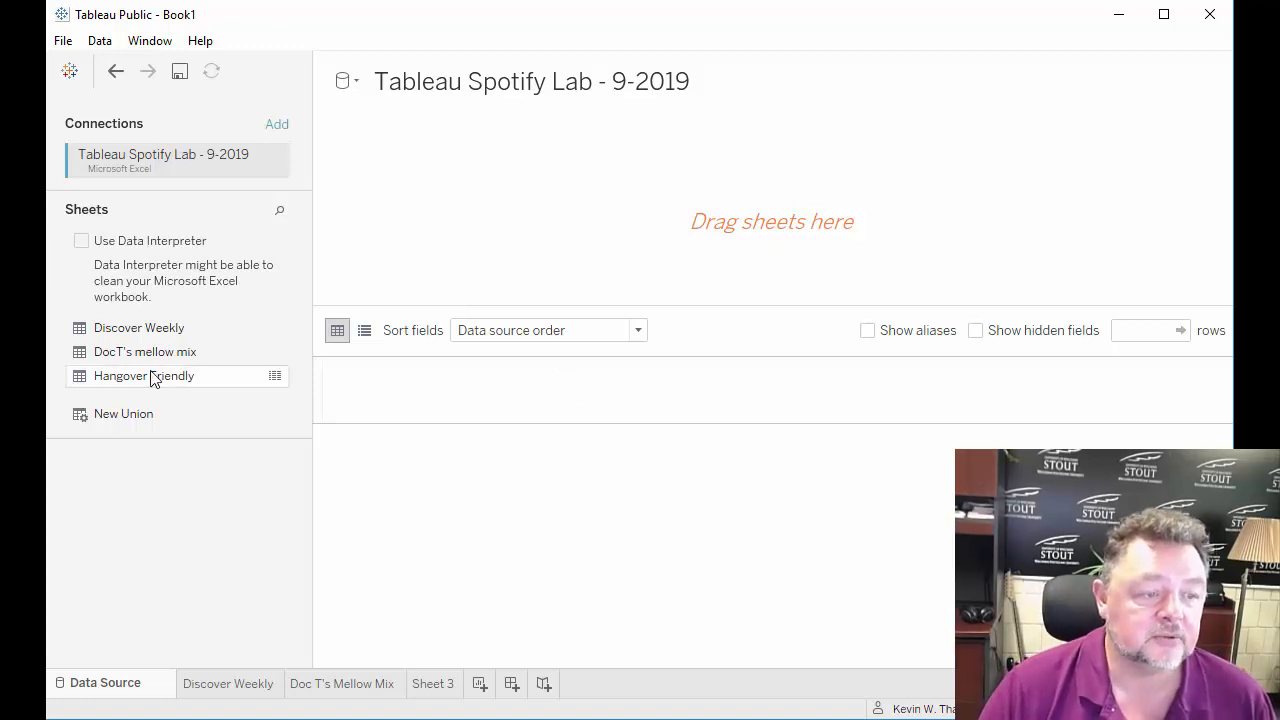
# Load the Hangover Friendly sheet and, on Sheet 3, chart Number of Records in Rows against Energy as a dimension in Columns.
pyautogui.moveTo(147, 381); pyautogui.dragTo(442, 227)
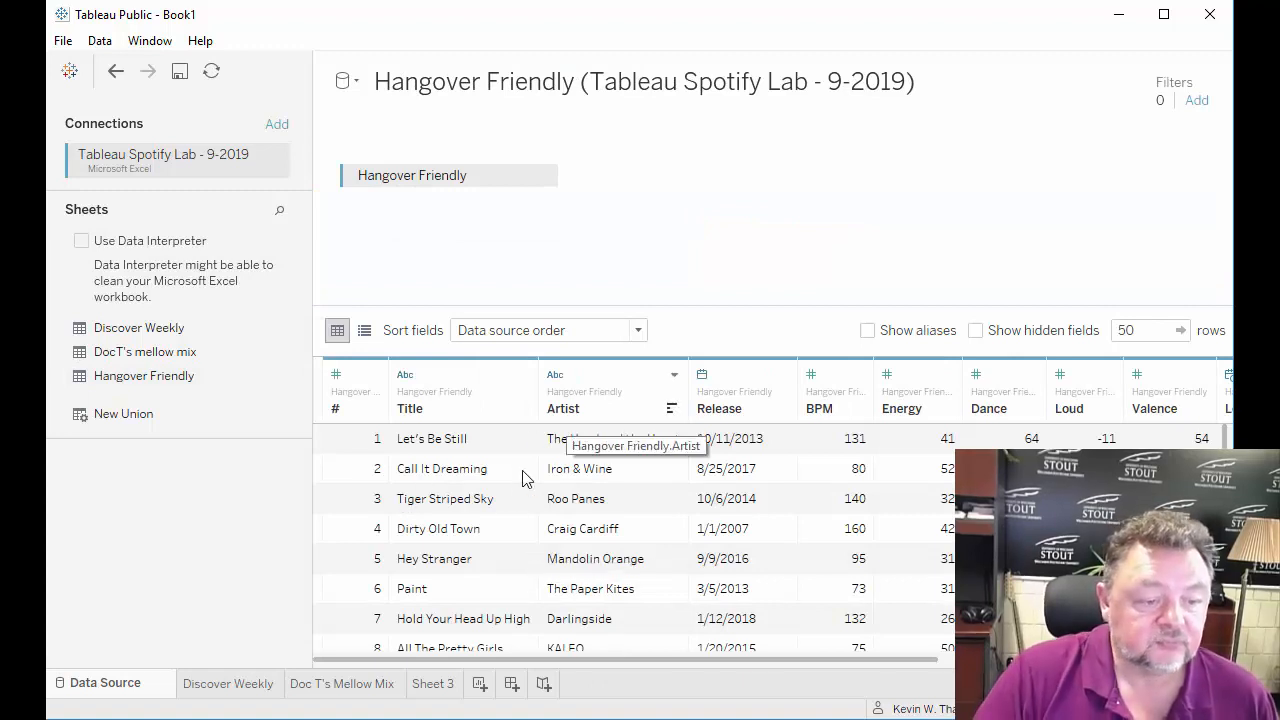
pyautogui.click(432, 686)
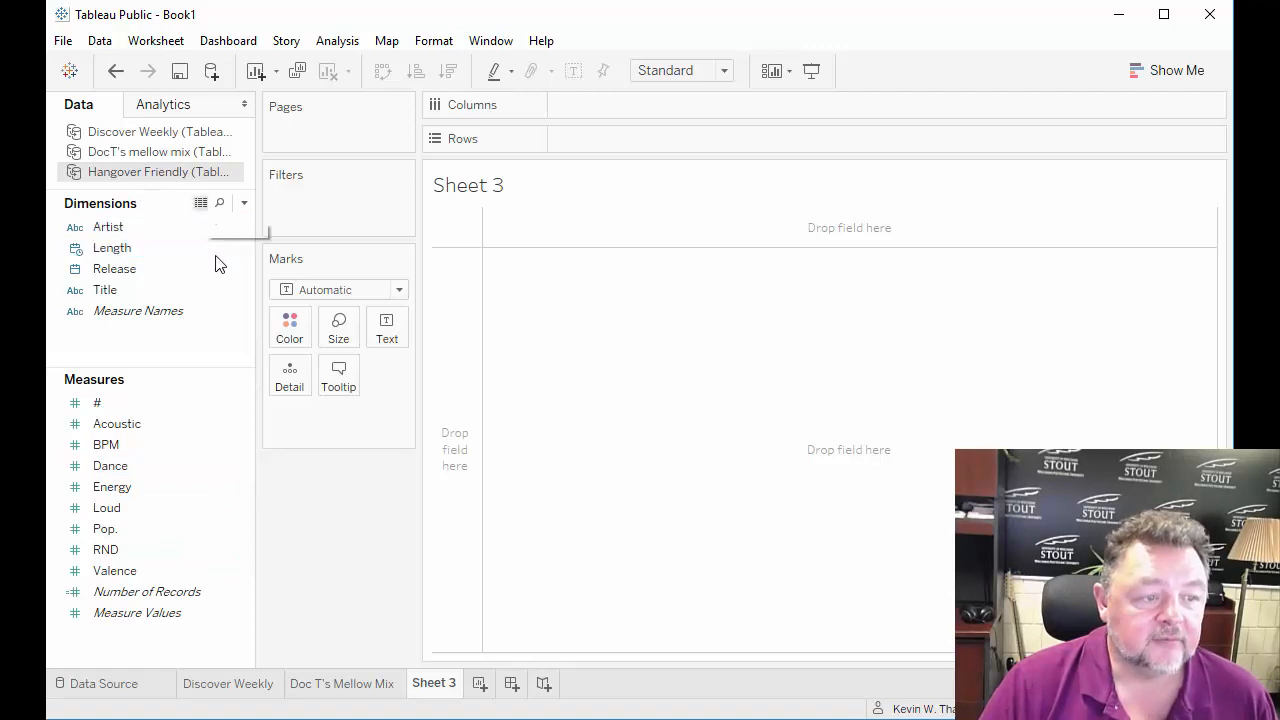
pyautogui.click(243, 485)
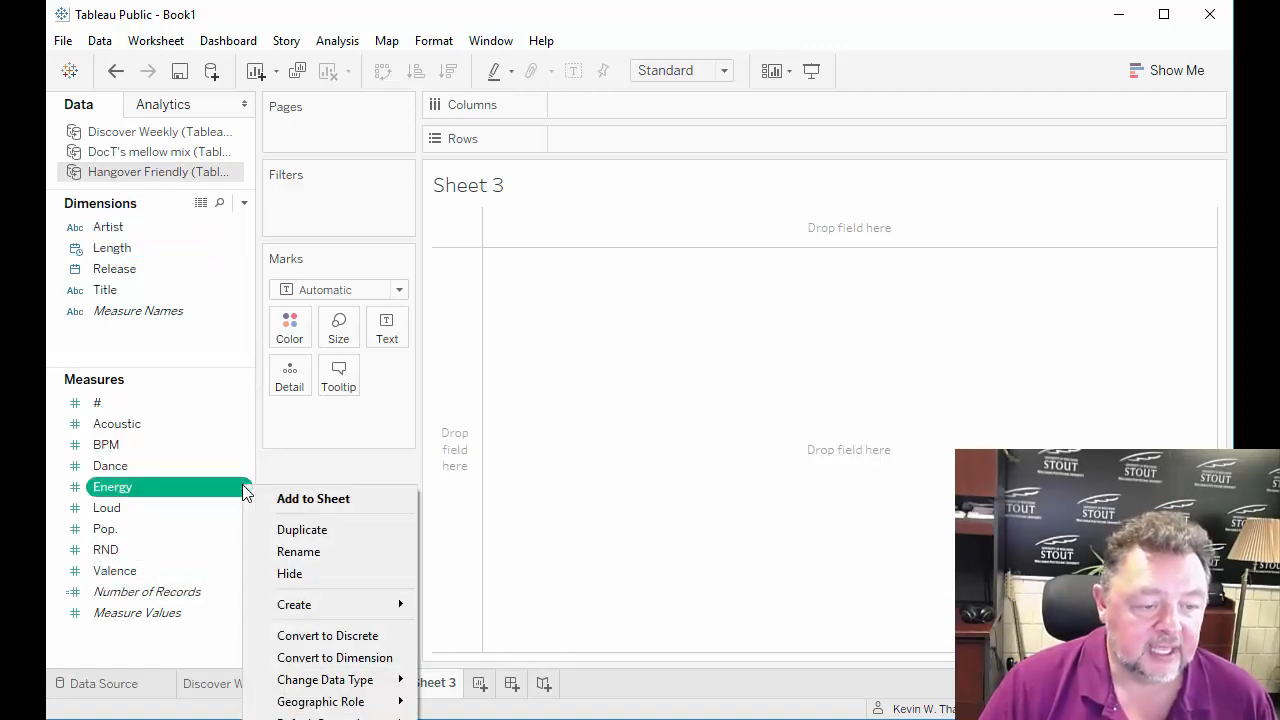
pyautogui.click(317, 657)
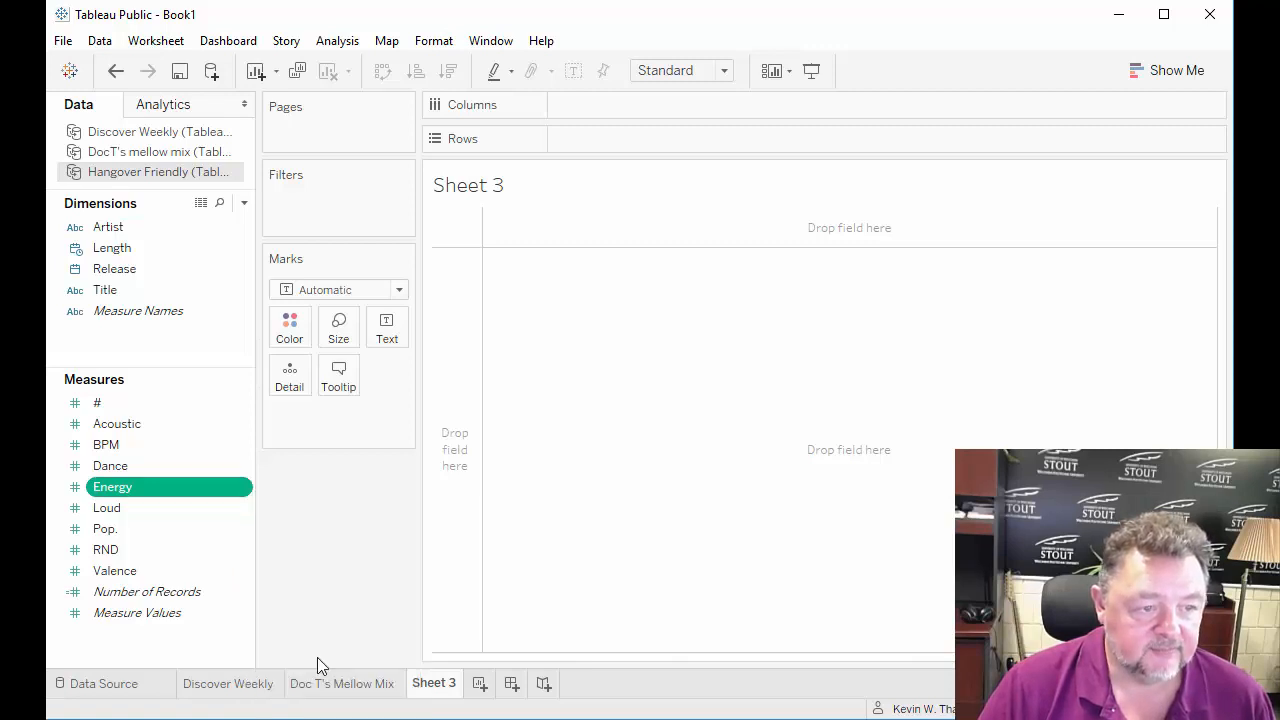
pyautogui.moveTo(177, 250); pyautogui.dragTo(683, 106)
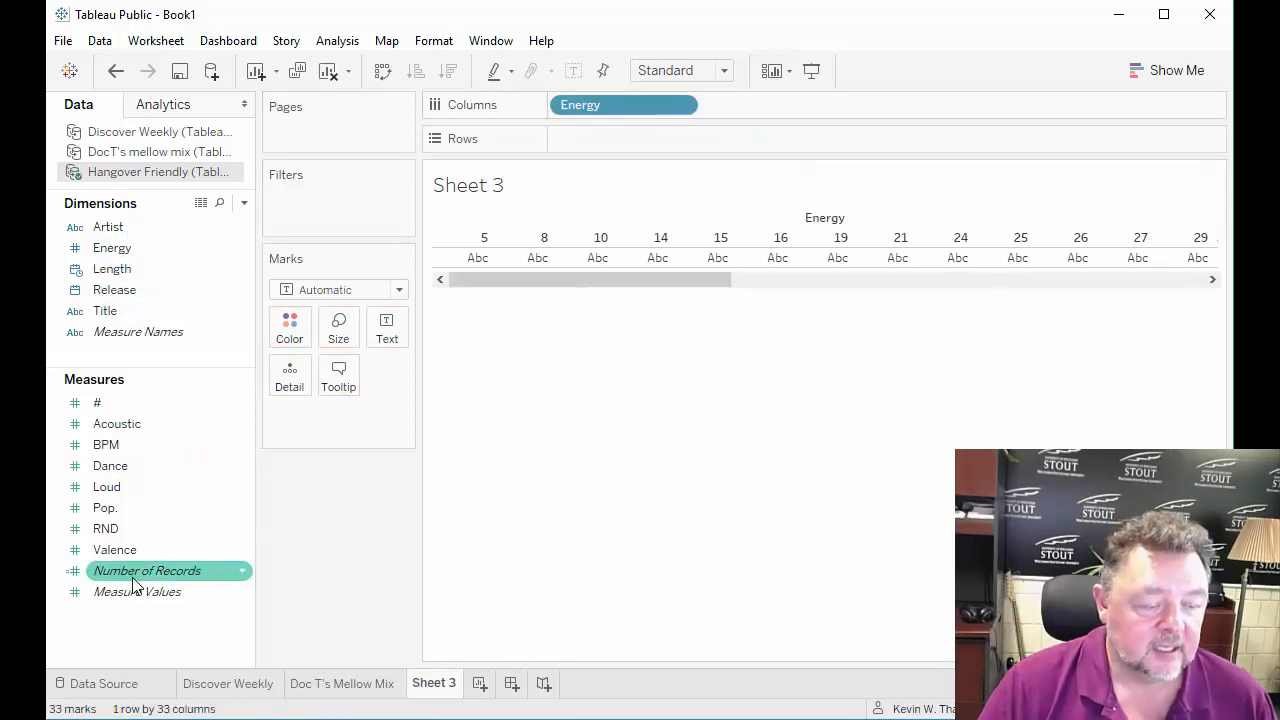
pyautogui.moveTo(135, 572); pyautogui.dragTo(637, 141)
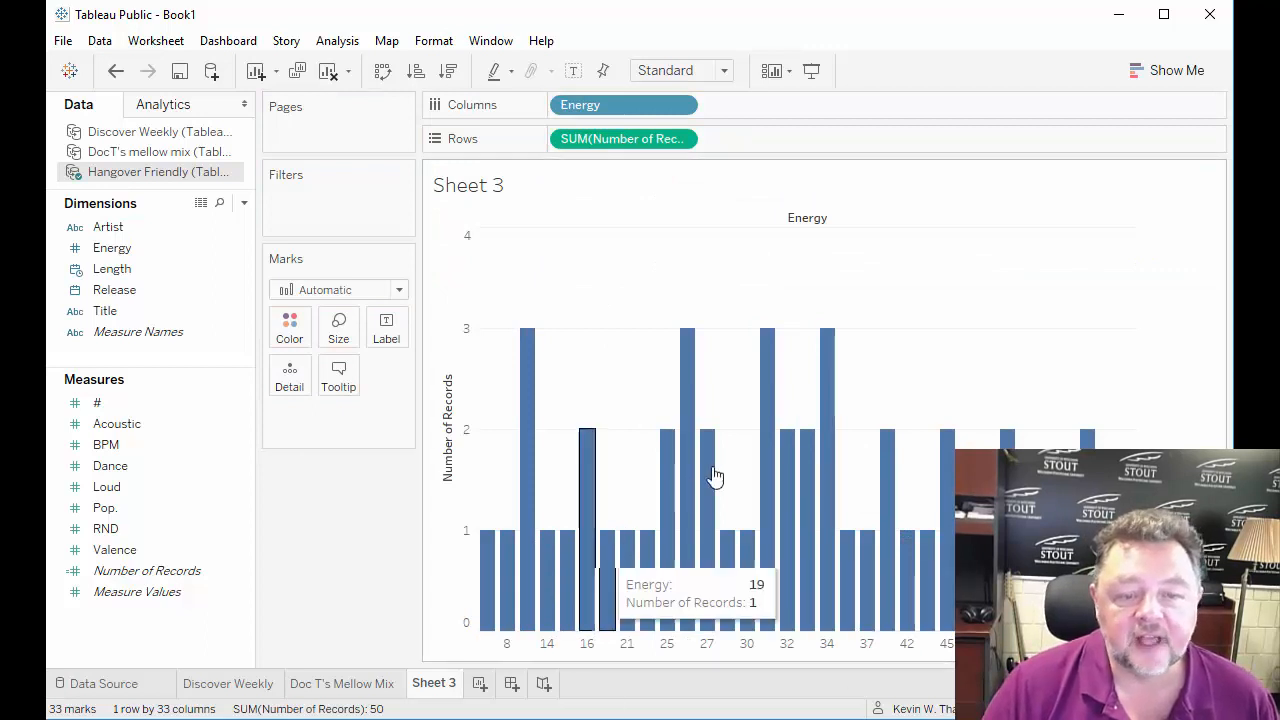
# Rename the Sheet 3 worksheet as Hangover Friendly.
pyautogui.rightClick(428, 692)
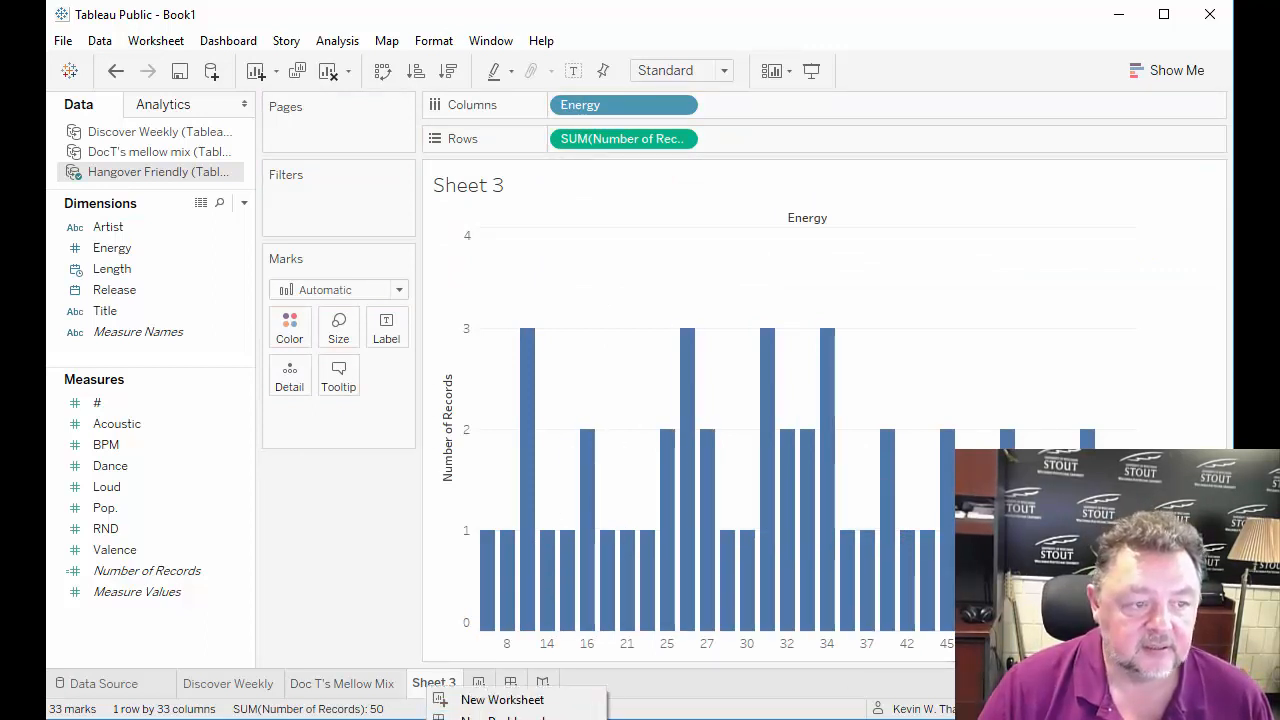
pyautogui.click(490, 719)
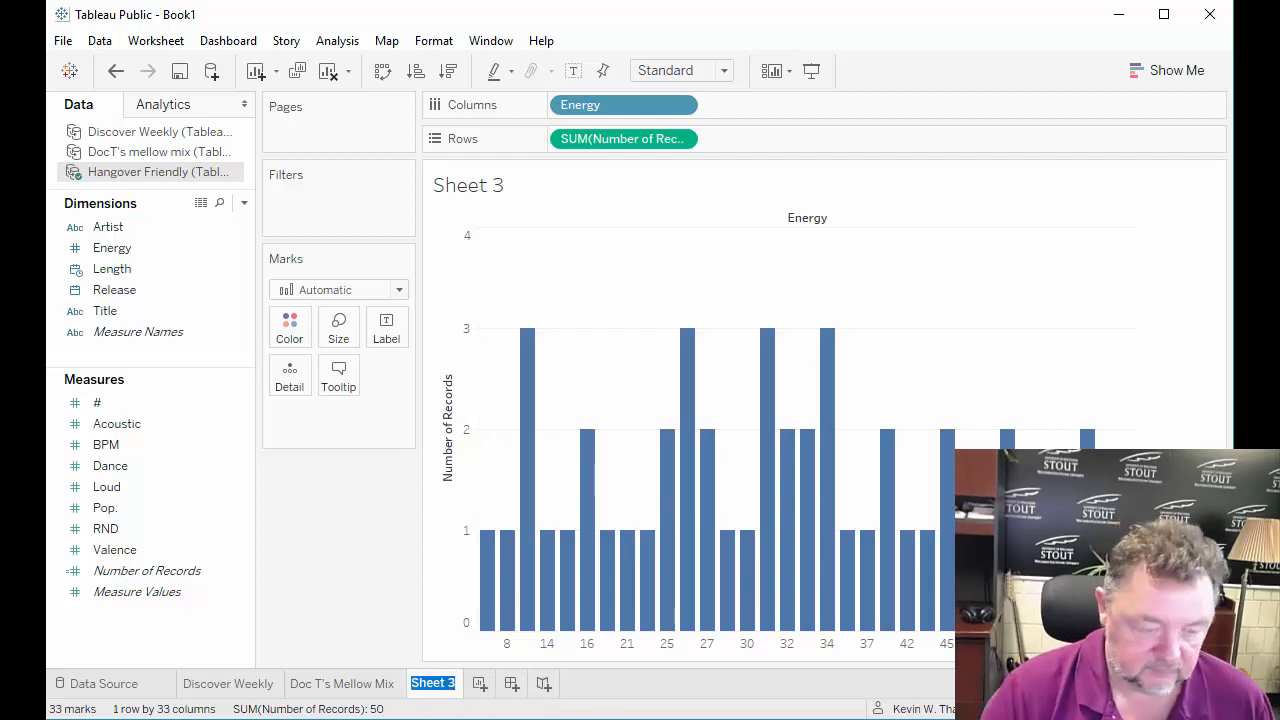
pyautogui.write('Hangover Friendly')
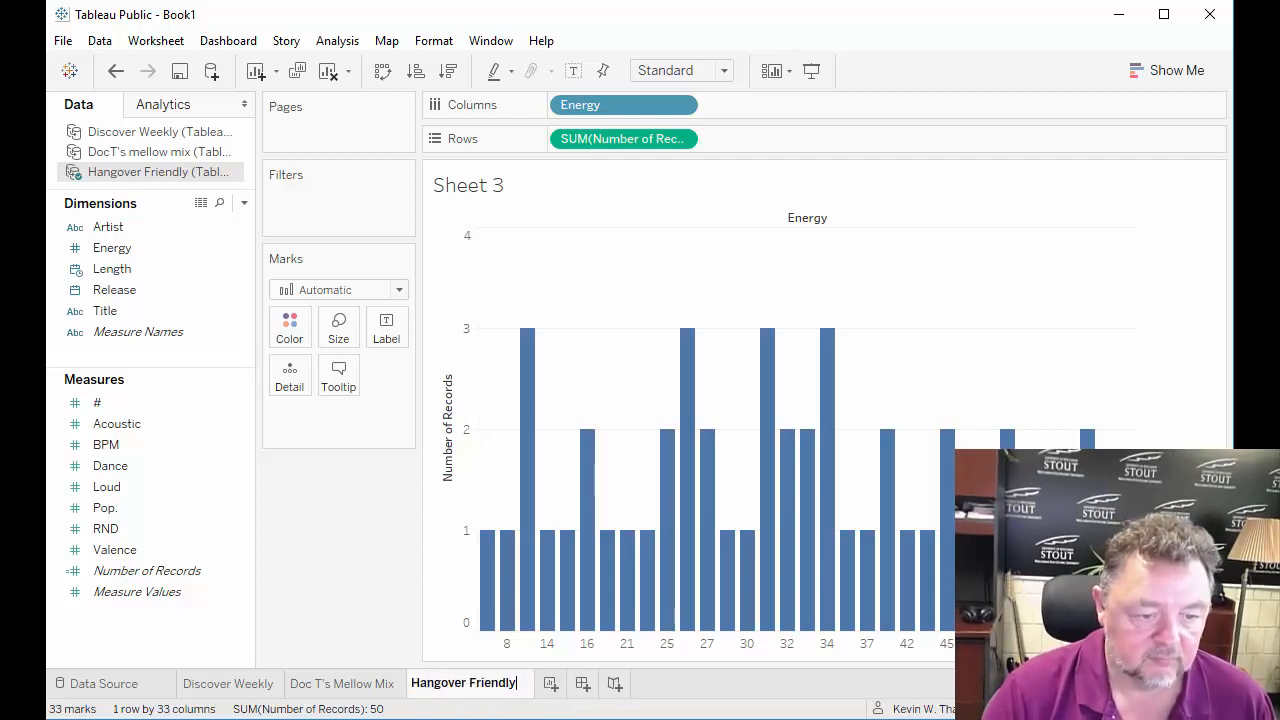
pyautogui.press('Return')
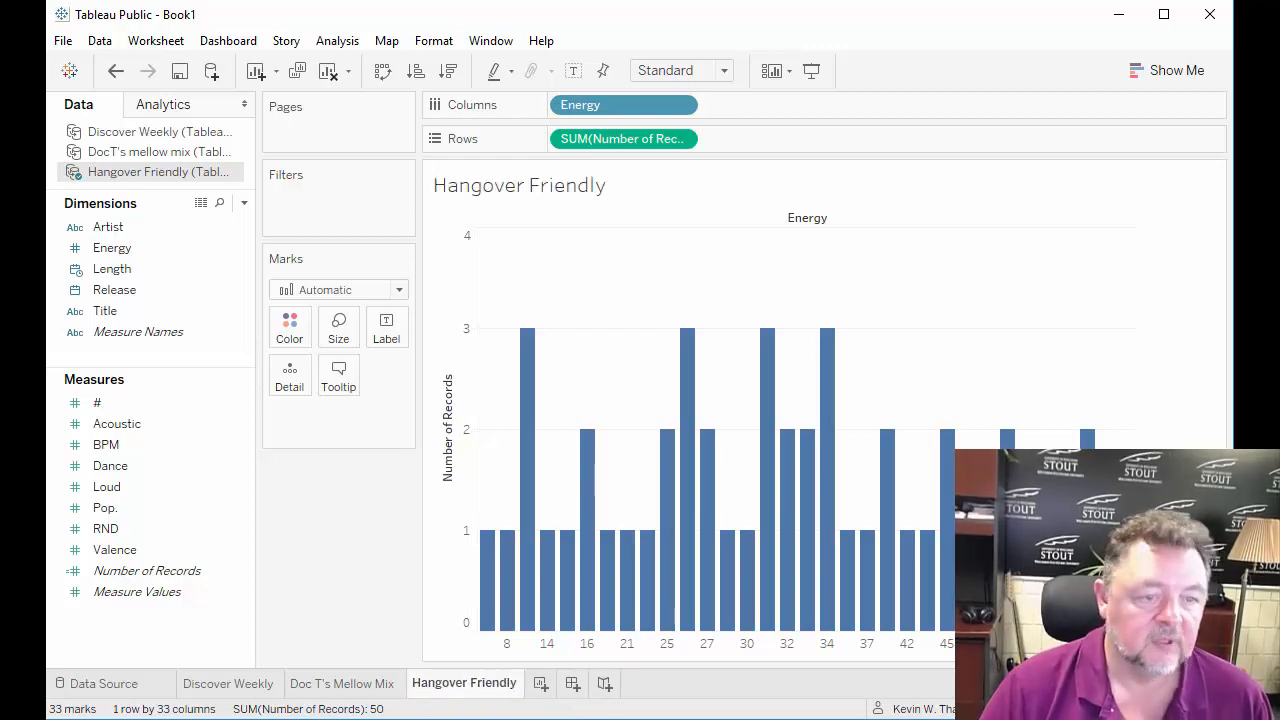
# Compare the Energy charts on the Discover Weekly, Doc T's Mellow Mix and Hangover Friendly worksheets.
pyautogui.click(210, 687)
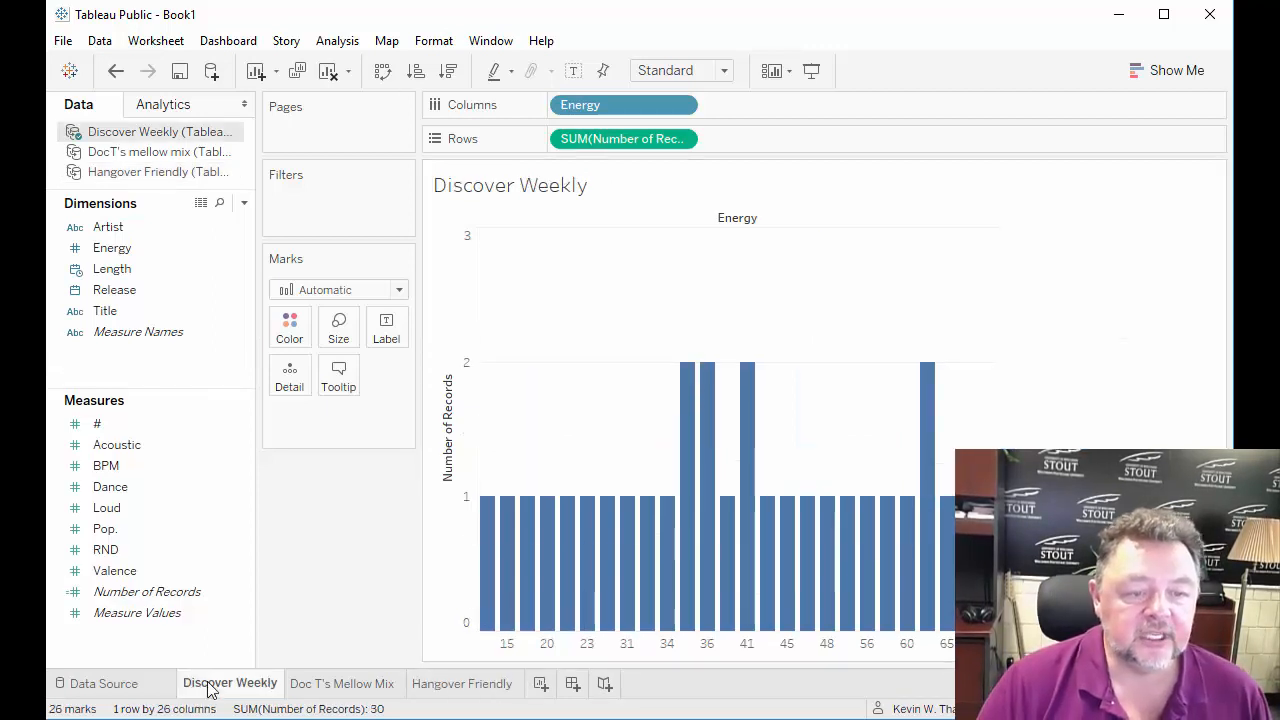
pyautogui.click(322, 687)
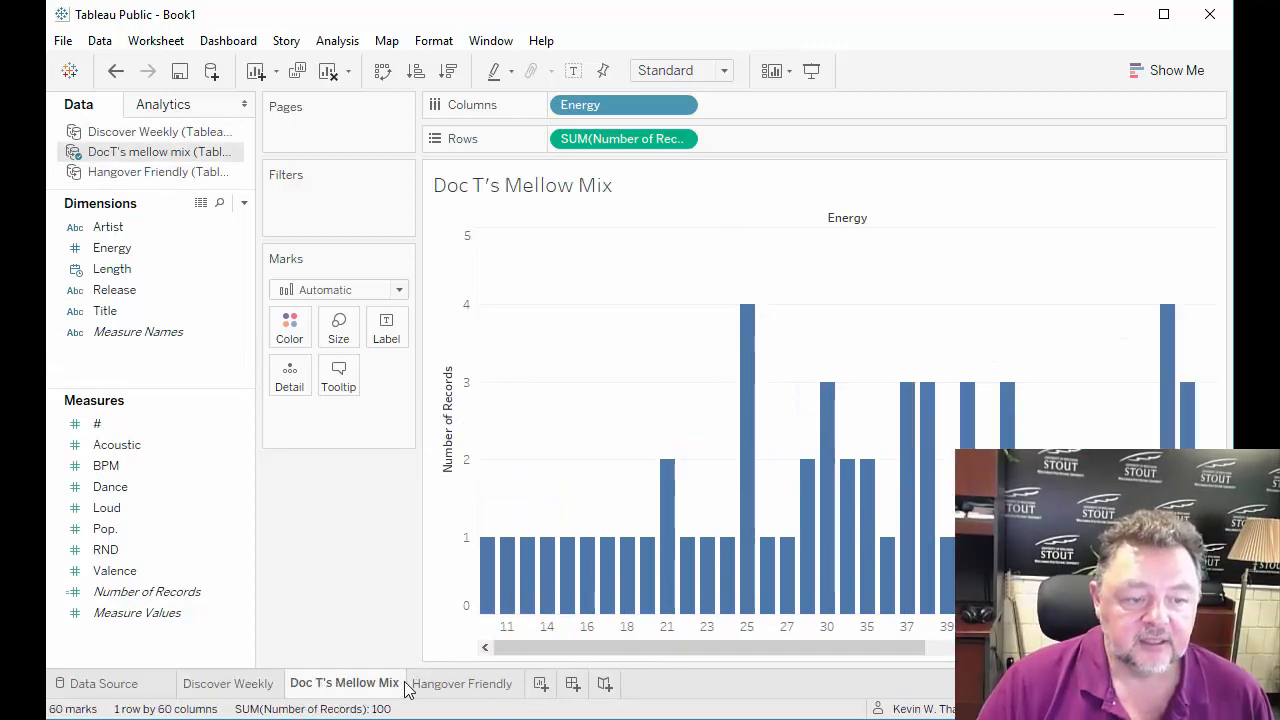
pyautogui.click(443, 687)
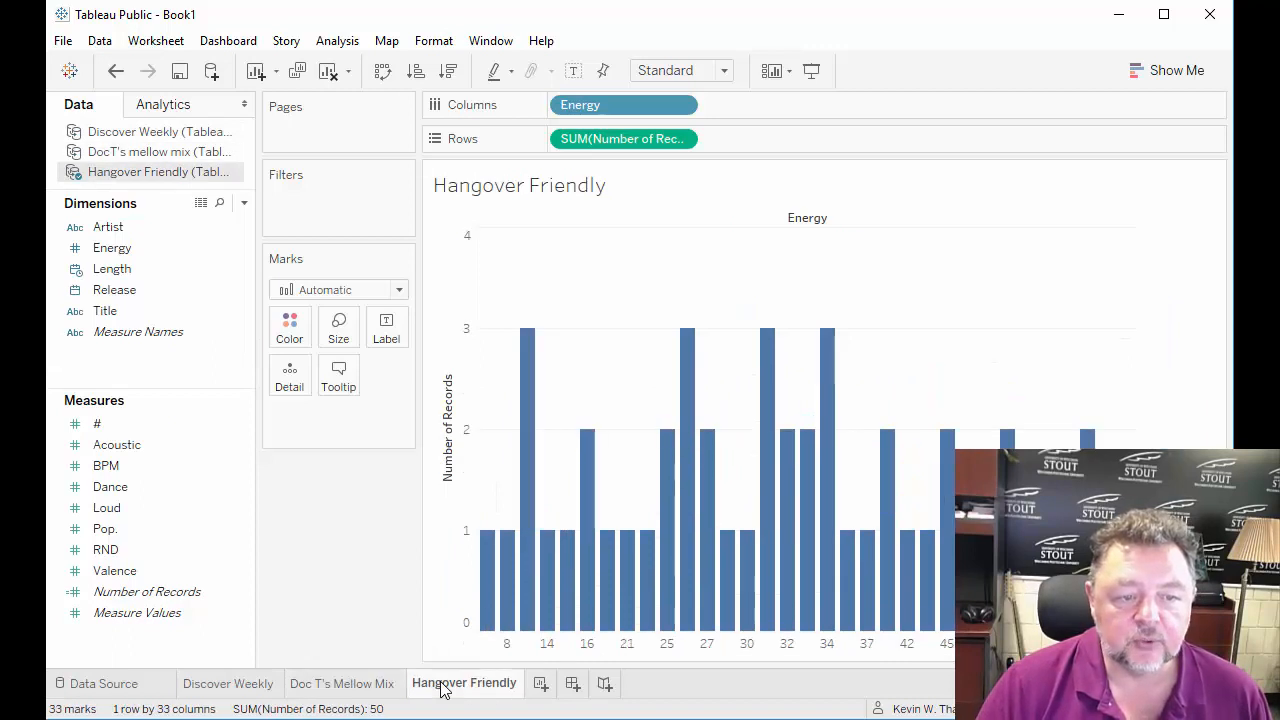
pyautogui.click(354, 690)
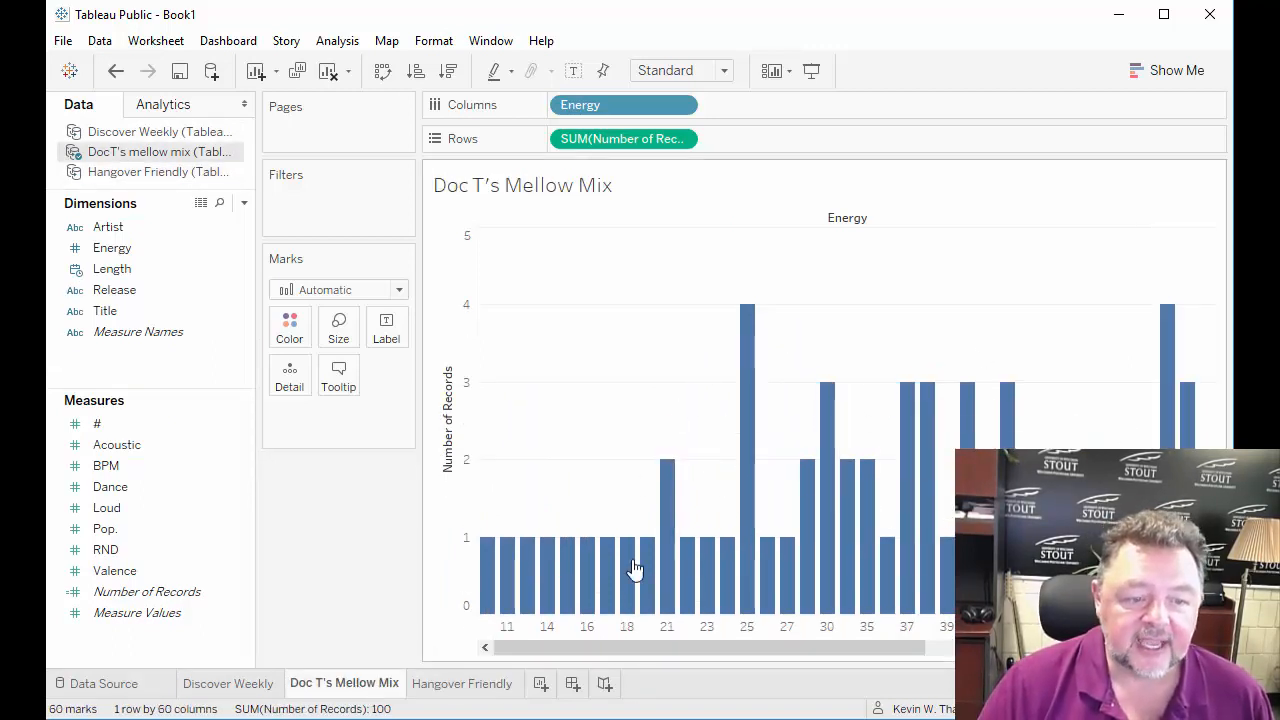
pyautogui.click(458, 688)
pyautogui.click(250, 688)
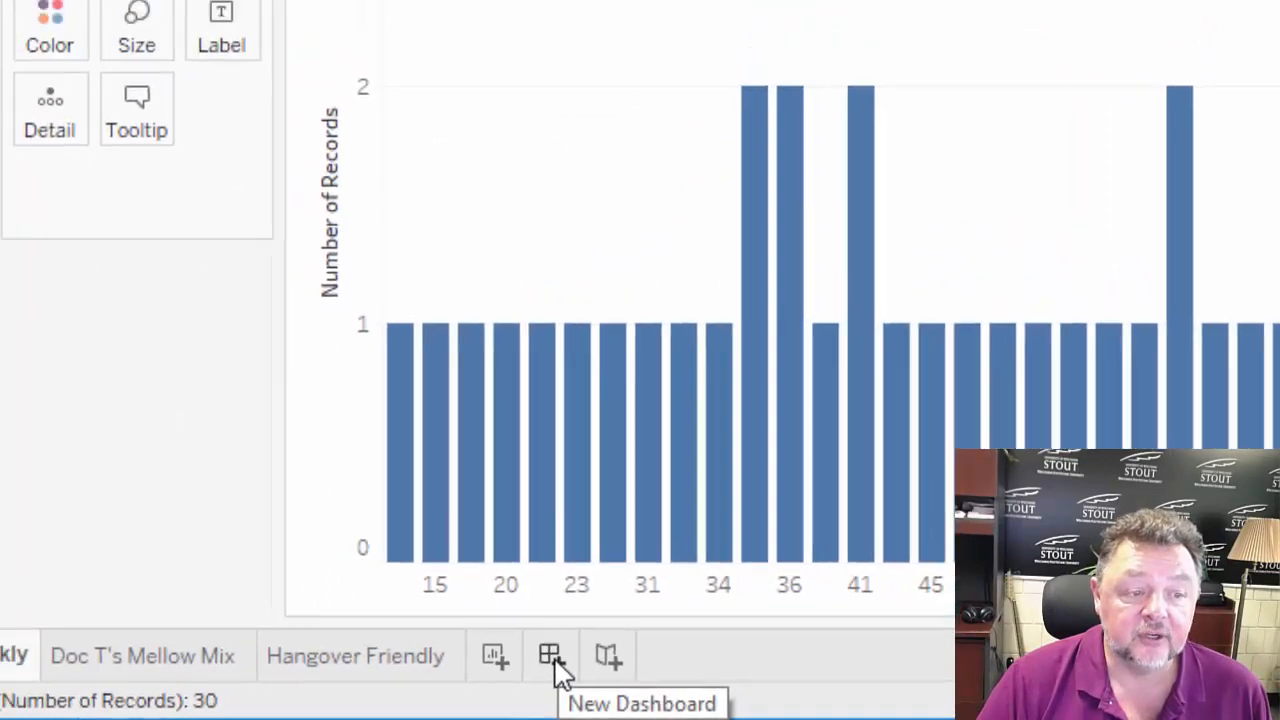
# Create a new dashboard and place the Discover Weekly sheet on it.
pyautogui.click(545, 648)
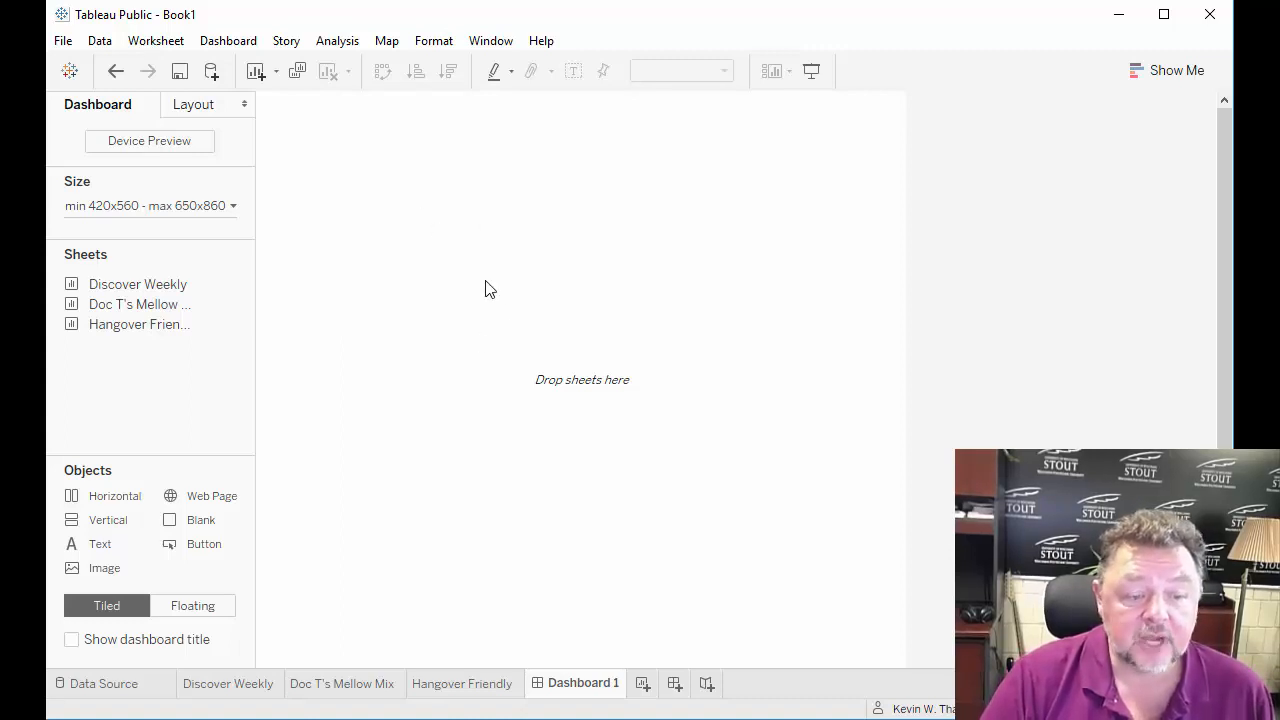
pyautogui.moveTo(125, 293)
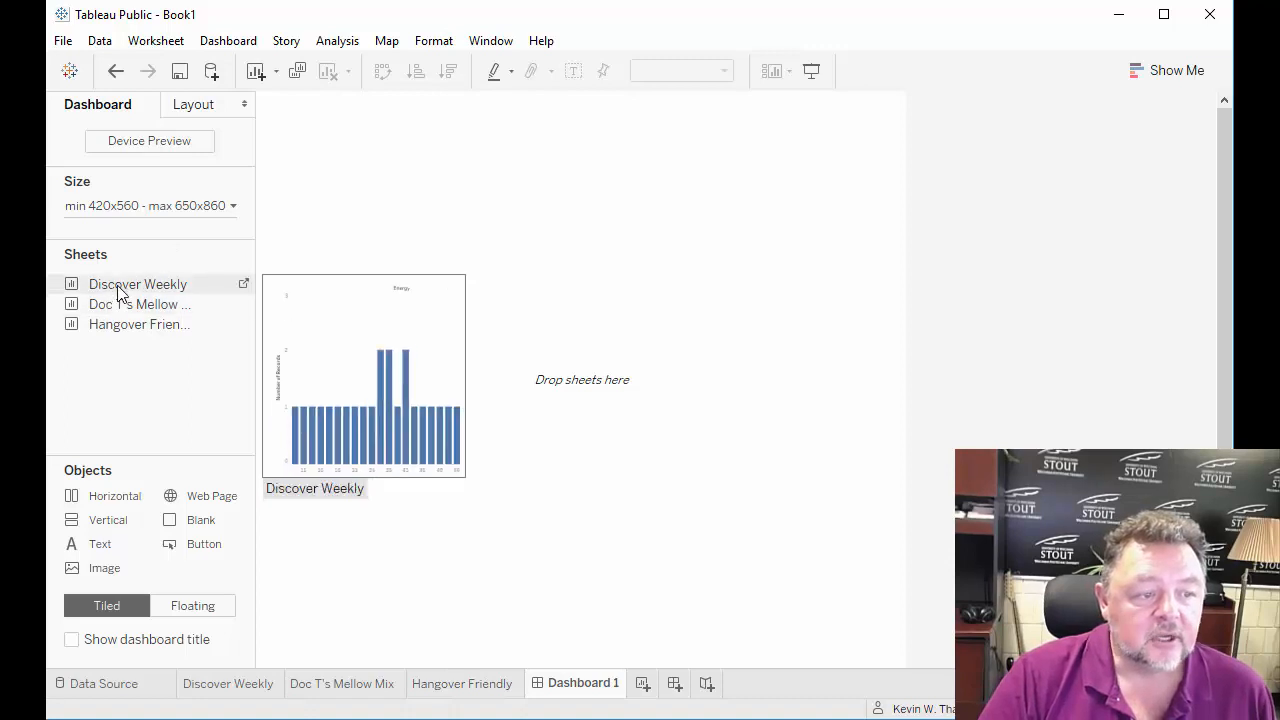
pyautogui.moveTo(125, 287); pyautogui.dragTo(434, 254)
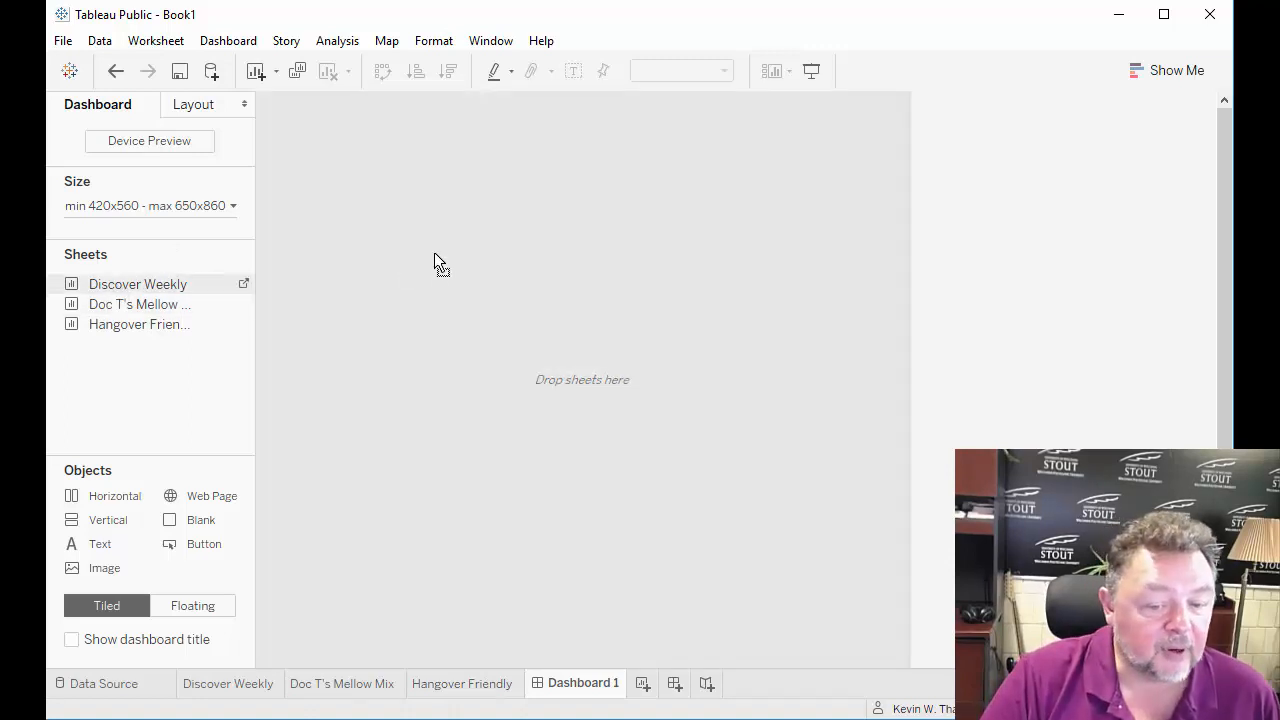
pyautogui.moveTo(434, 254); pyautogui.dragTo(434, 256)
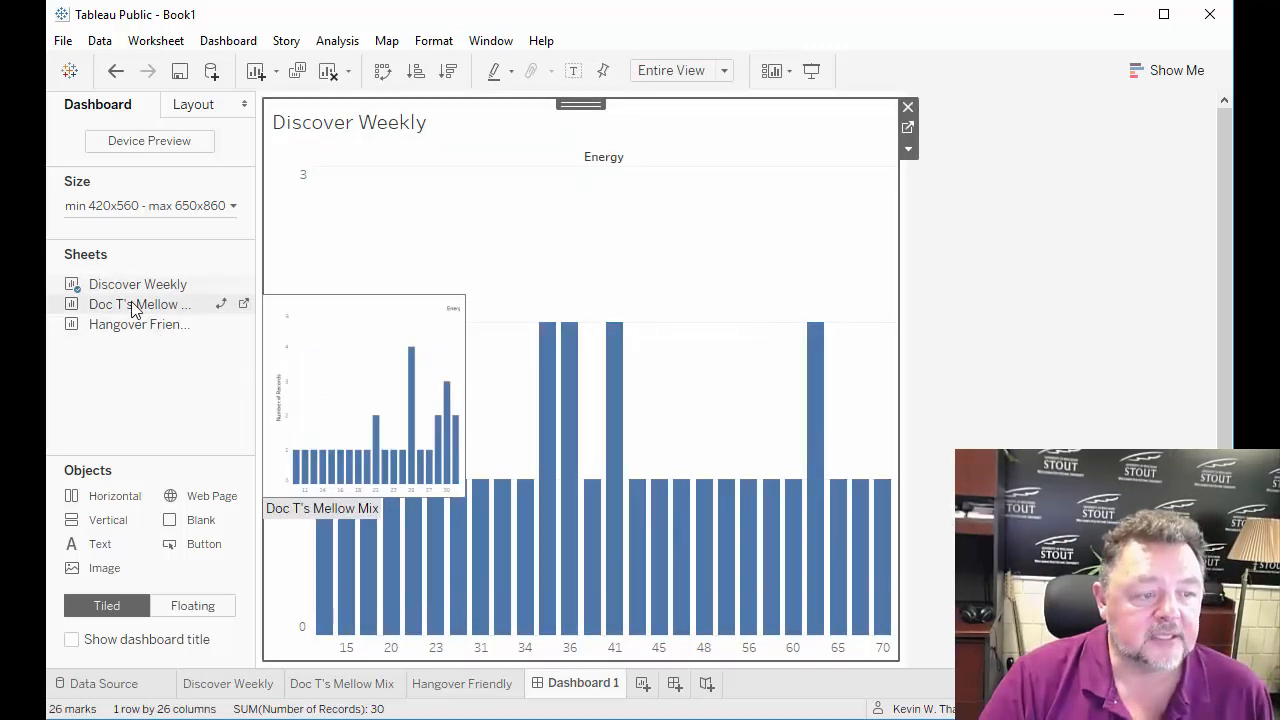
# Place the Doc T's Mellow Mix sheet directly below Discover Weekly on the dashboard.
pyautogui.moveTo(137, 306); pyautogui.dragTo(347, 423)
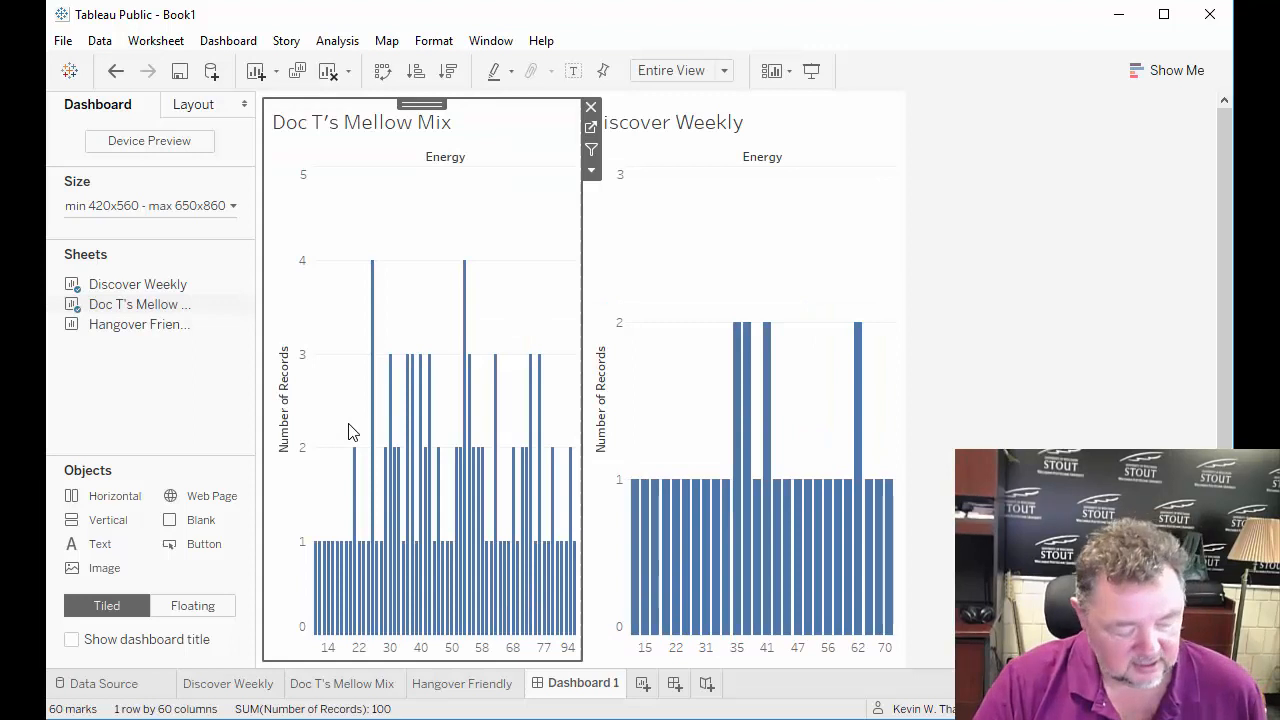
pyautogui.hotkey('ctrl', 'z')
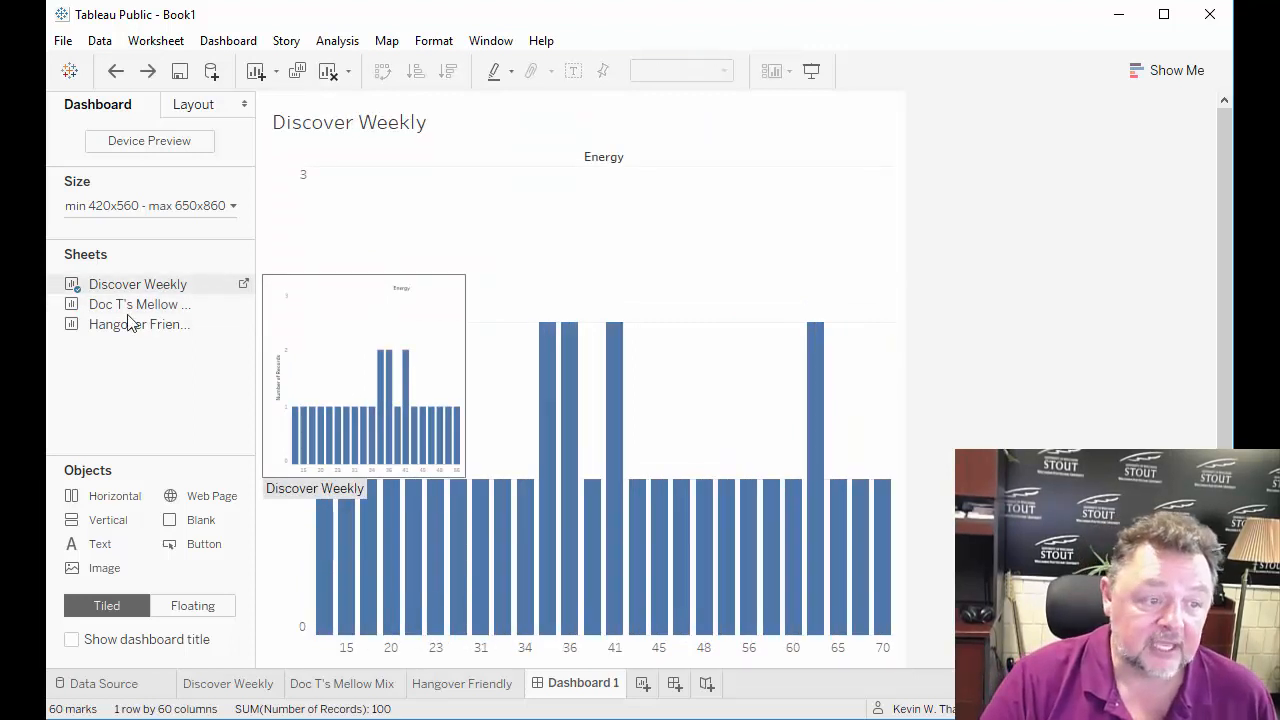
pyautogui.moveTo(134, 303); pyautogui.dragTo(447, 232)
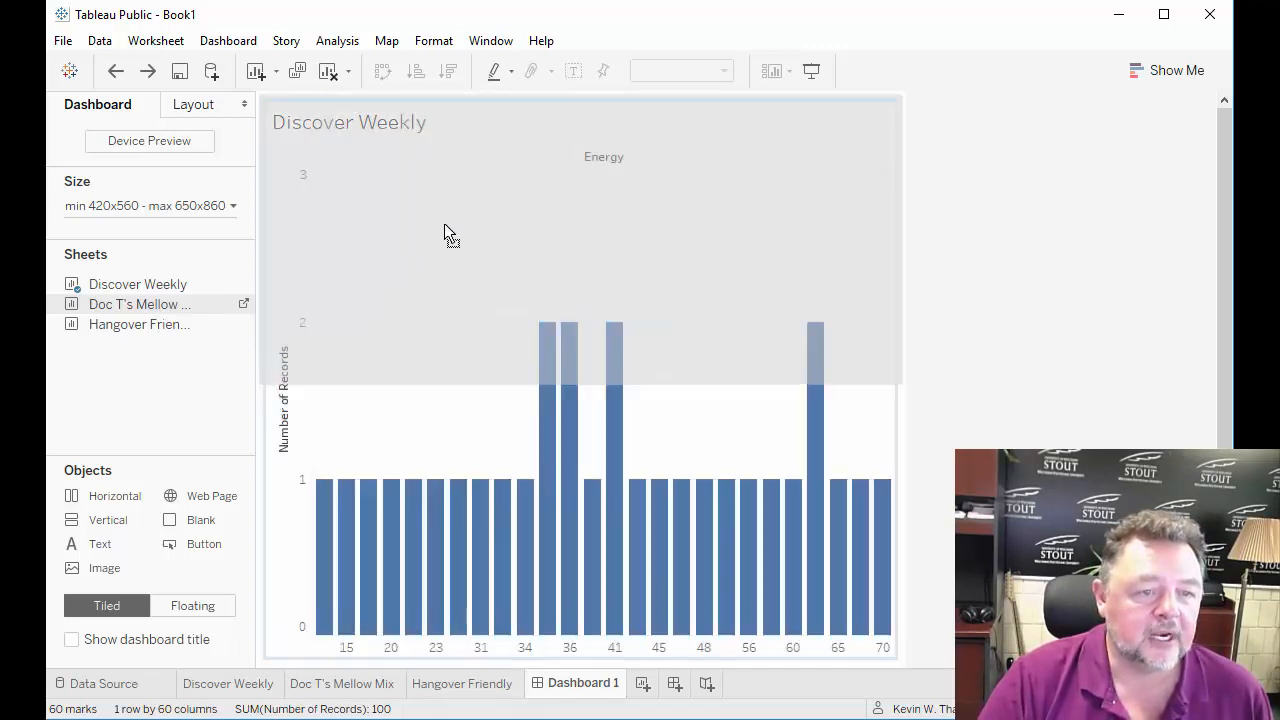
pyautogui.moveTo(509, 304); pyautogui.dragTo(529, 460)
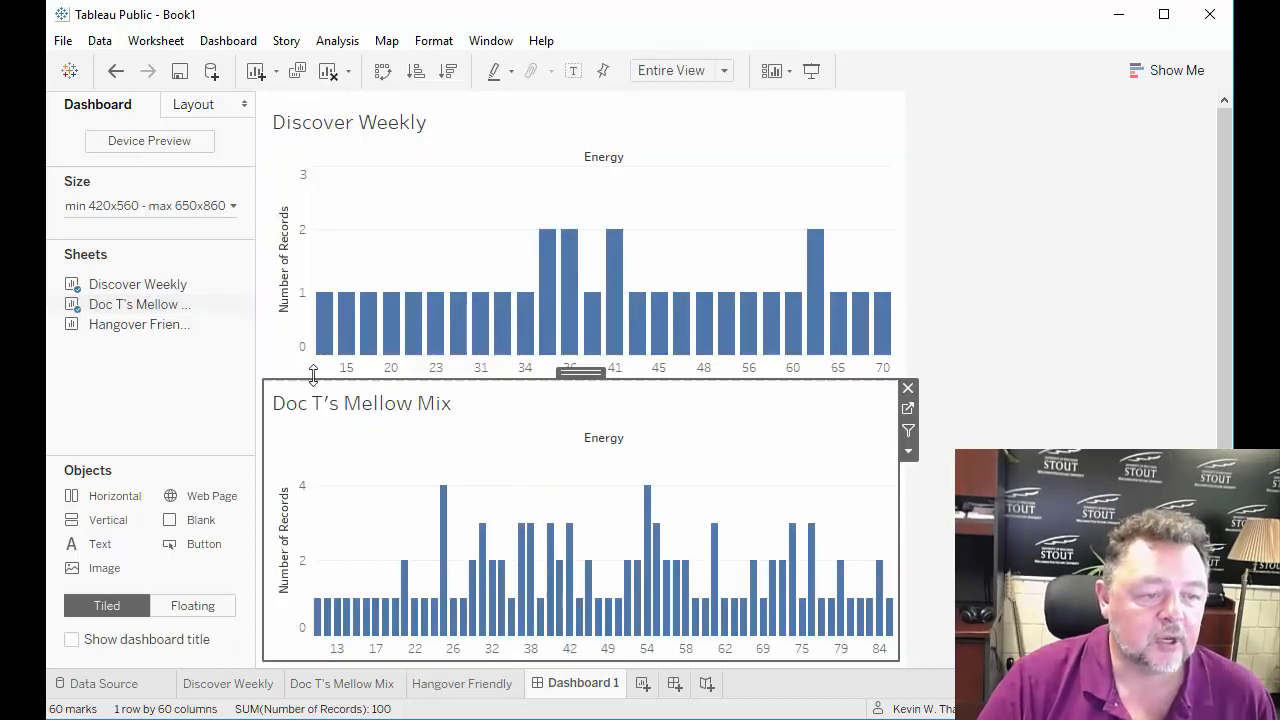
# Add the Hangover Friendly sheet beneath Doc T's Mellow Mix and even out the heights of the three dashboard charts.
pyautogui.moveTo(150, 328); pyautogui.dragTo(511, 606)
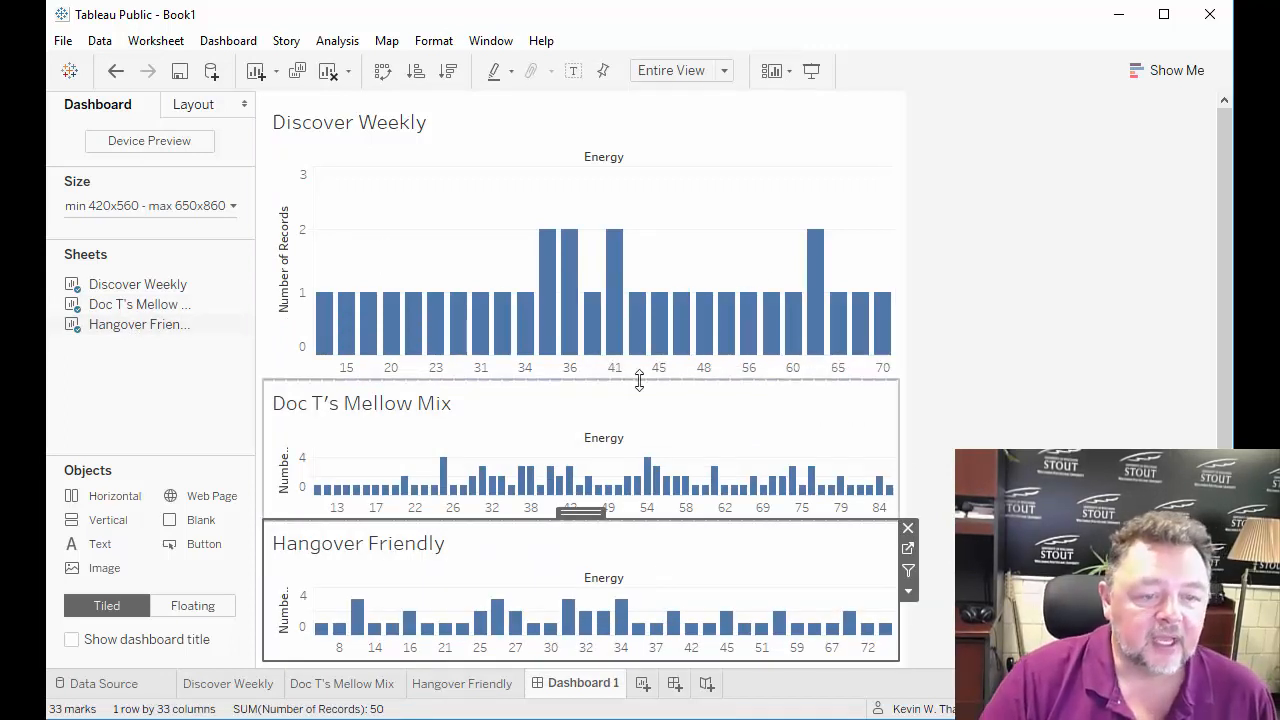
pyautogui.moveTo(638, 380); pyautogui.dragTo(640, 308)
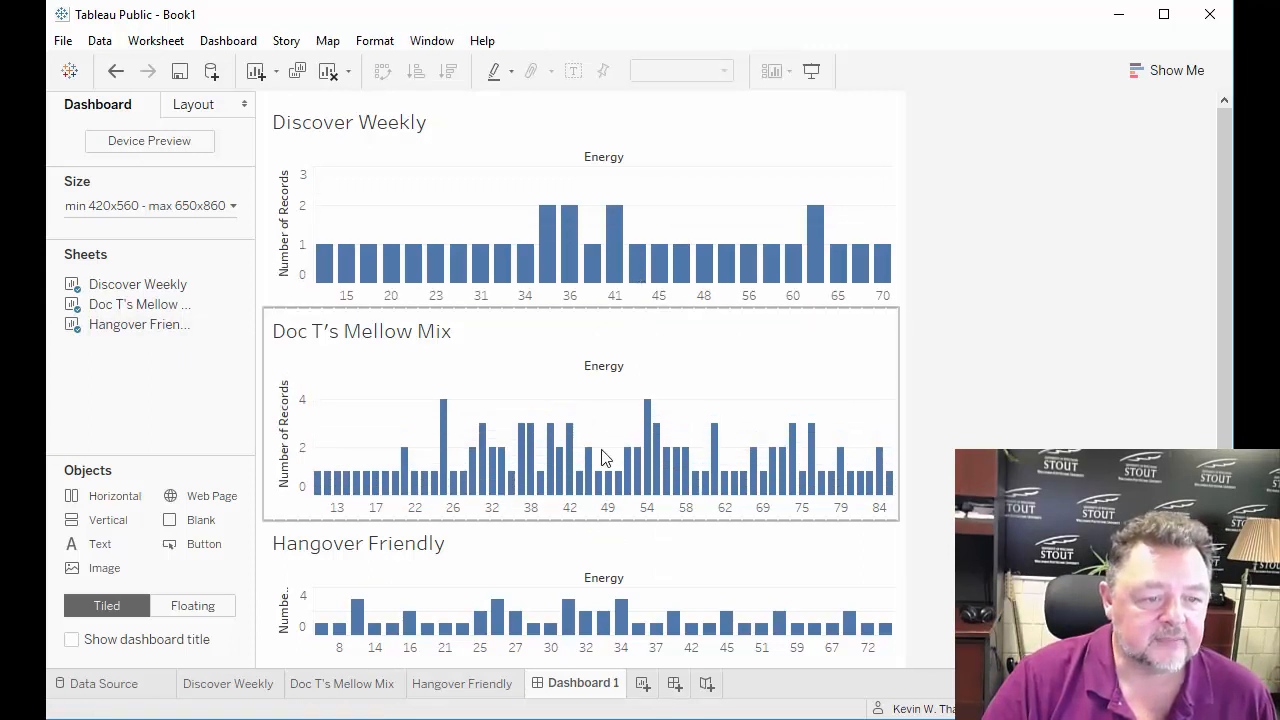
pyautogui.moveTo(587, 520); pyautogui.dragTo(587, 495)
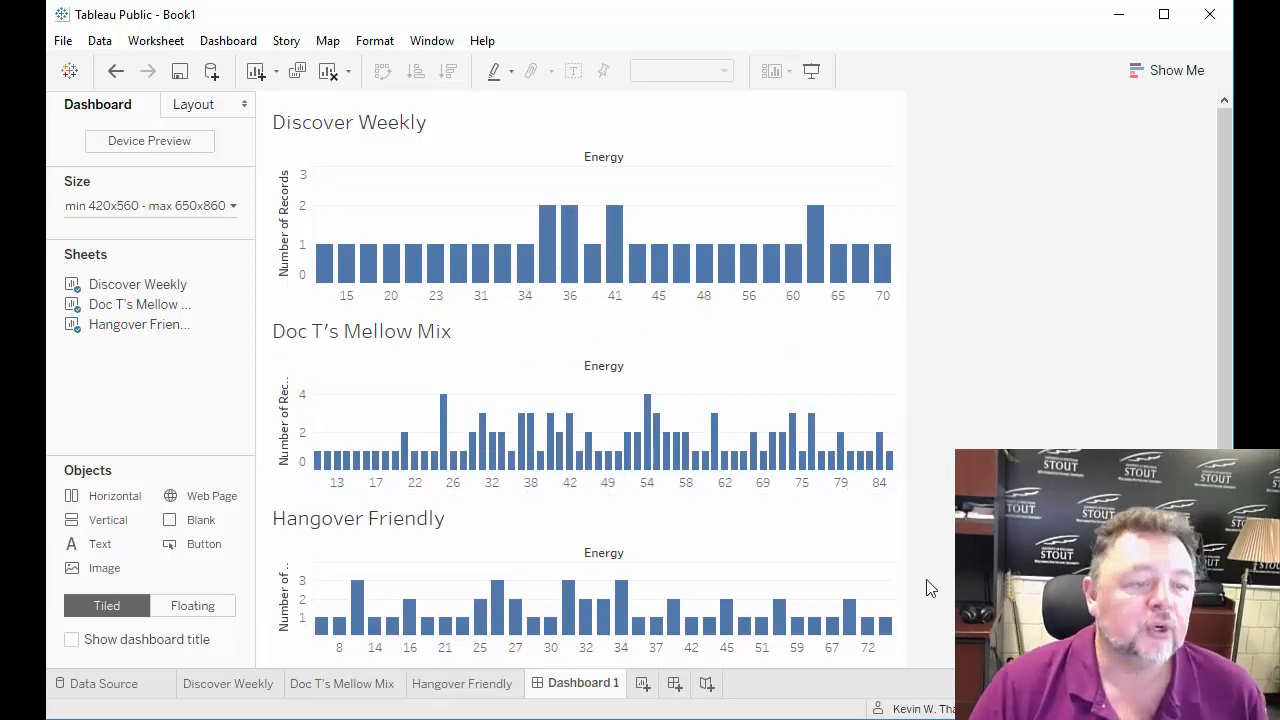
# Save the workbook to Tableau Public with the title DMT 311 Spotify Lab.
pyautogui.moveTo(681, 247)
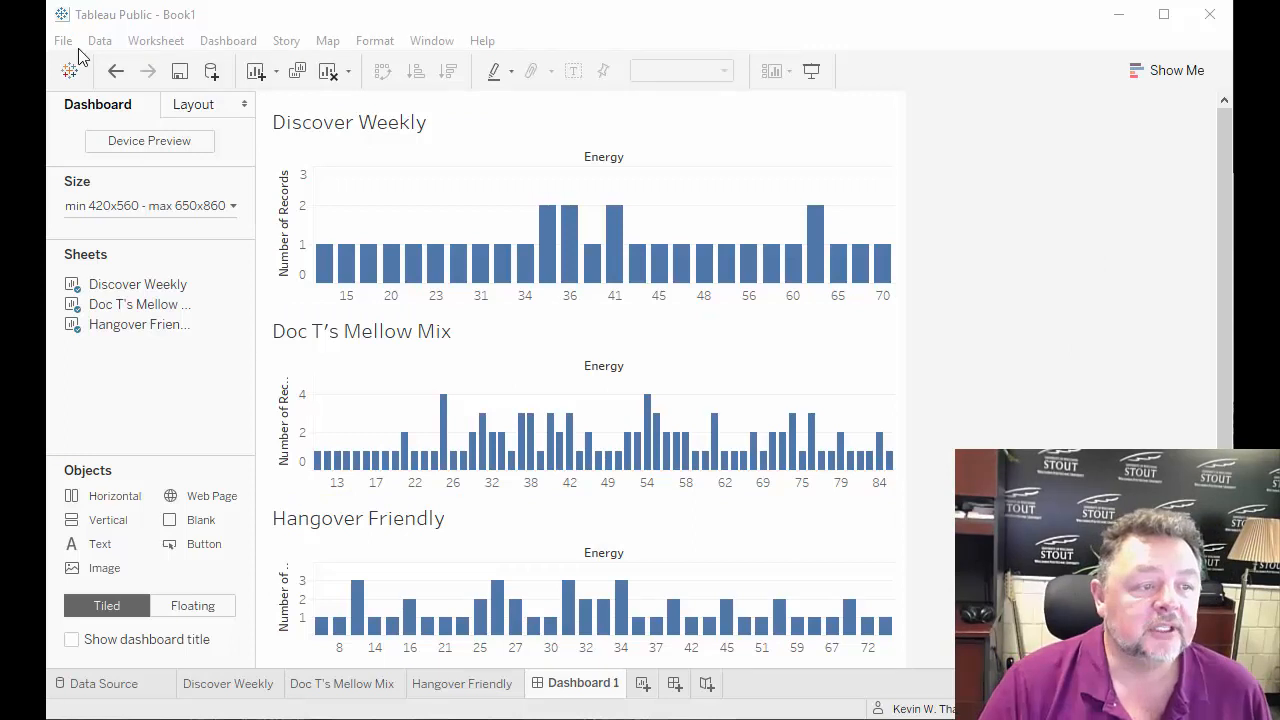
pyautogui.click(259, 19)
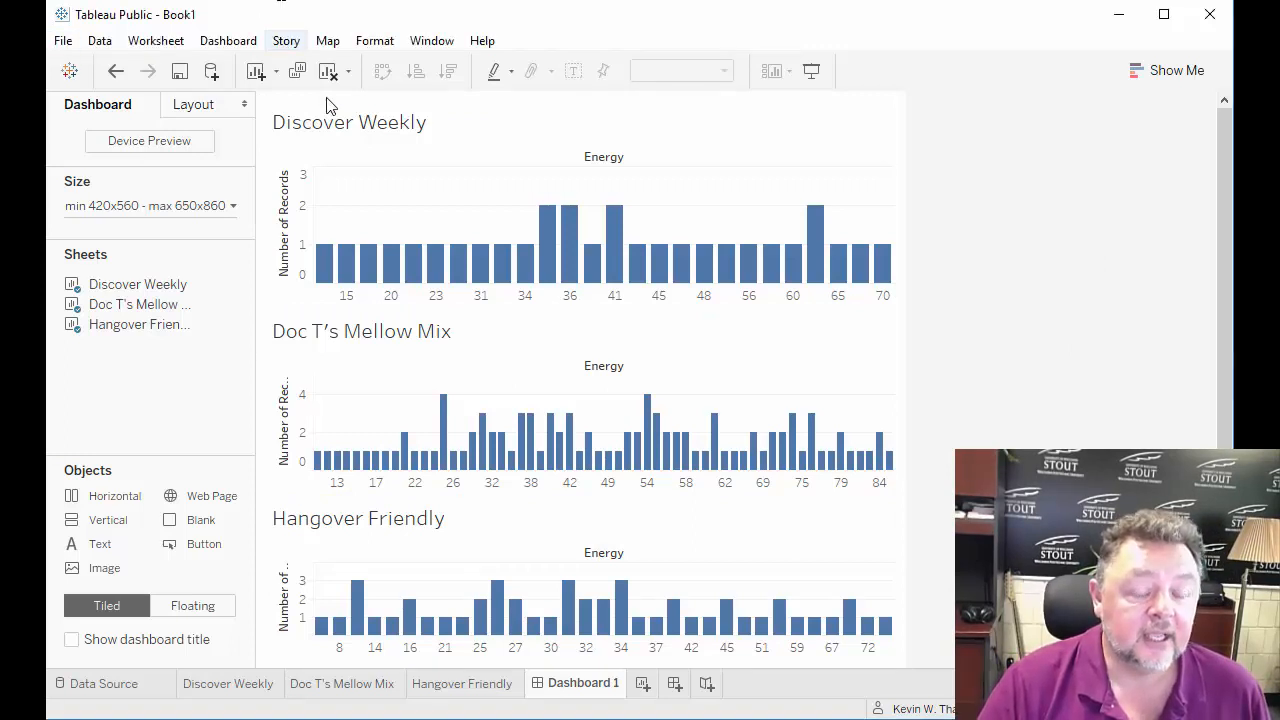
pyautogui.click(63, 41)
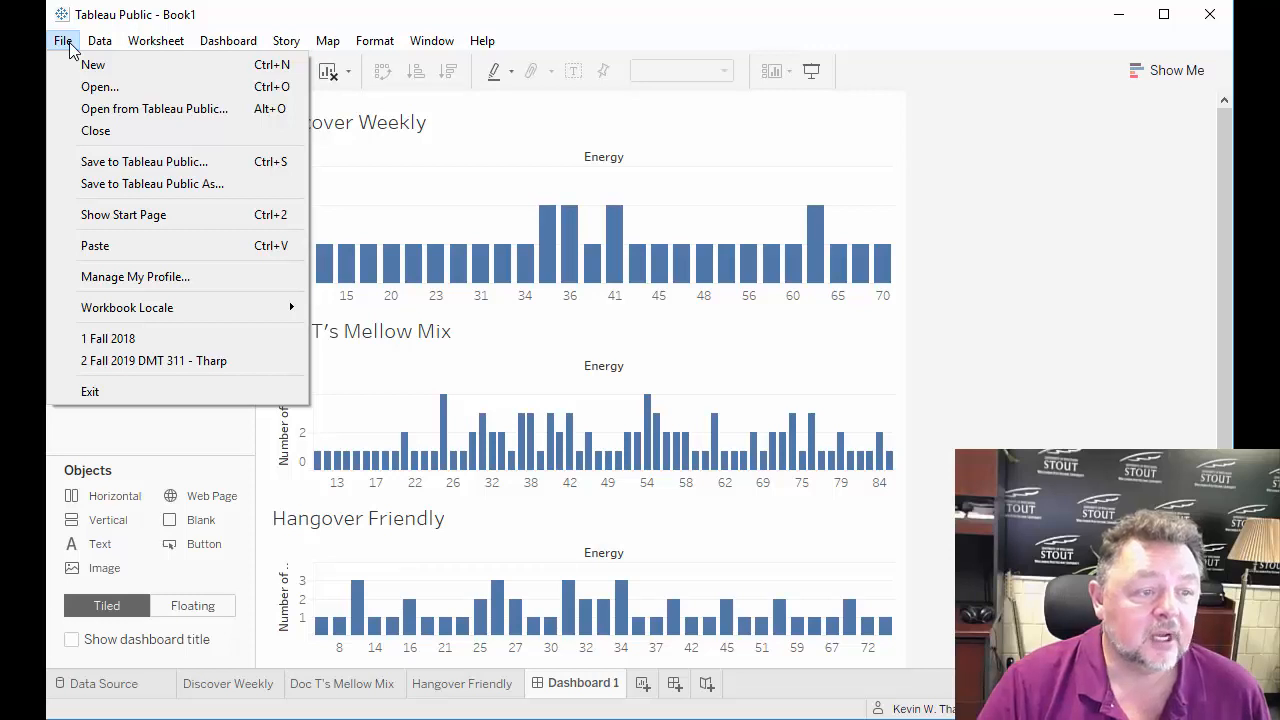
pyautogui.click(113, 163)
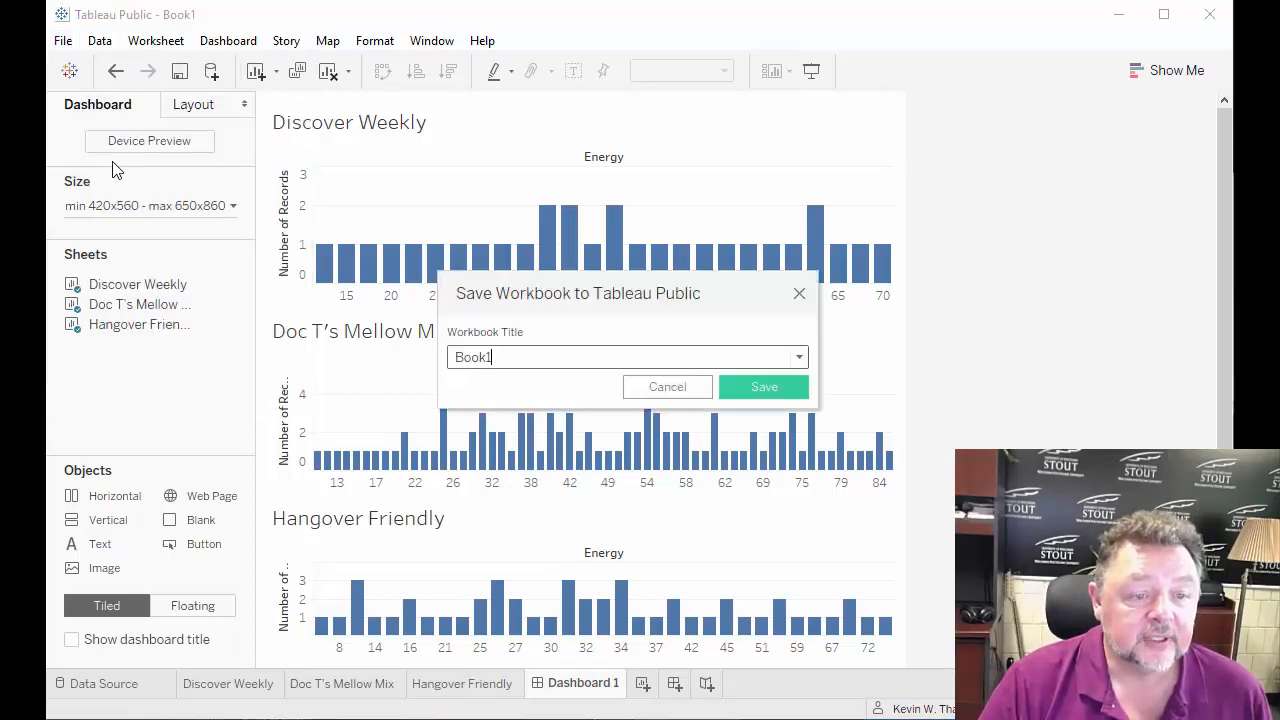
pyautogui.doubleClick(470, 357)
pyautogui.write('DMT 311')
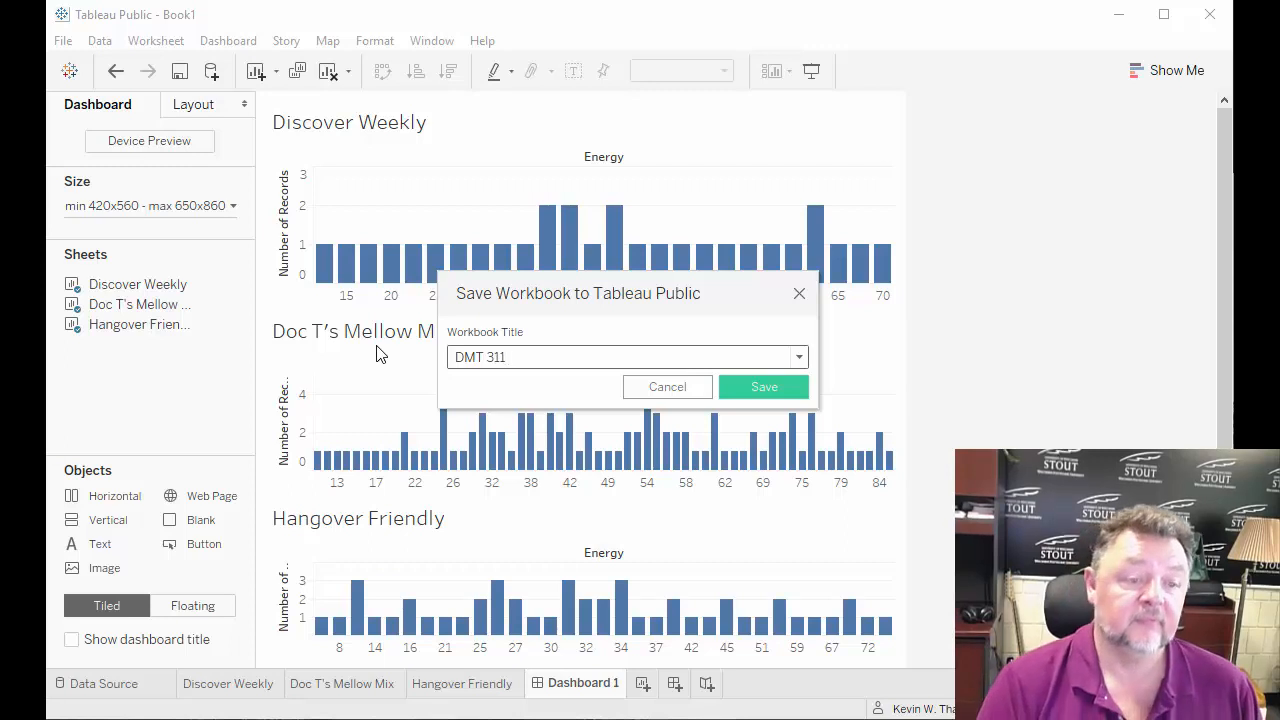
pyautogui.write(' Spotify Lab')
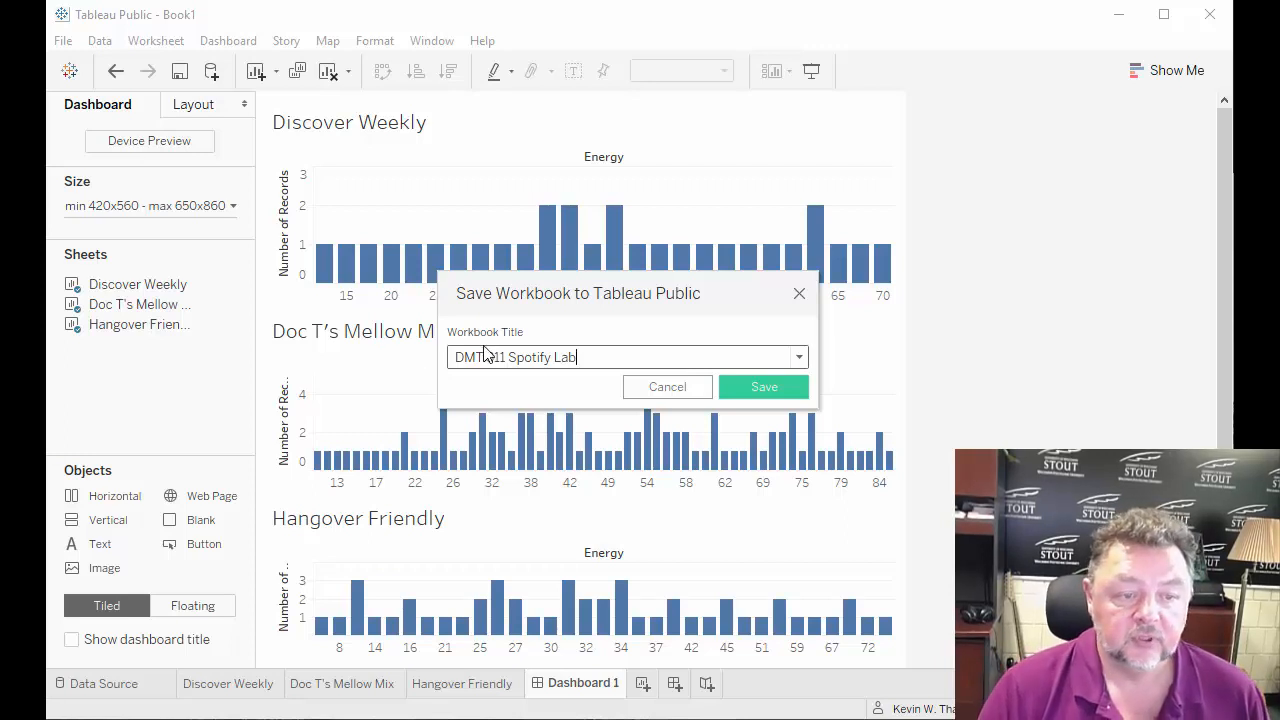
pyautogui.click(767, 389)
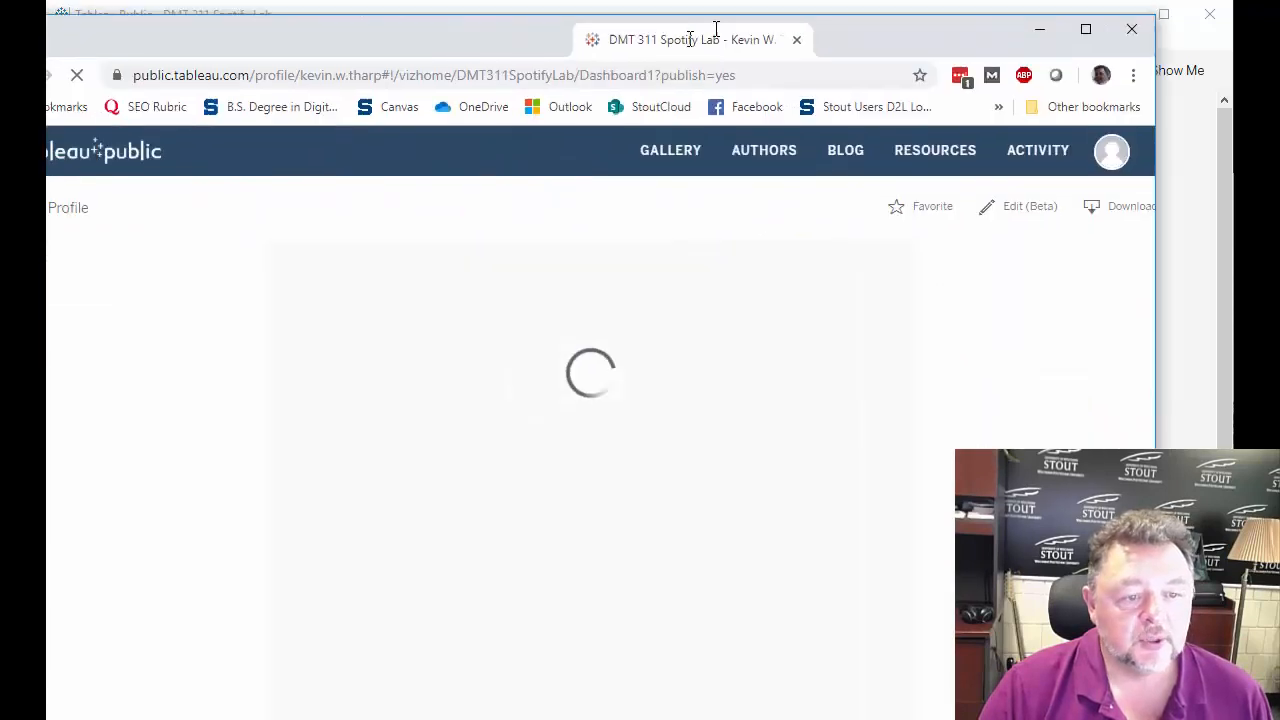
# Bring the browser window into view and look through the published dashboard down to the Hangover Friendly chart.
pyautogui.moveTo(744, 9); pyautogui.dragTo(746, 57)
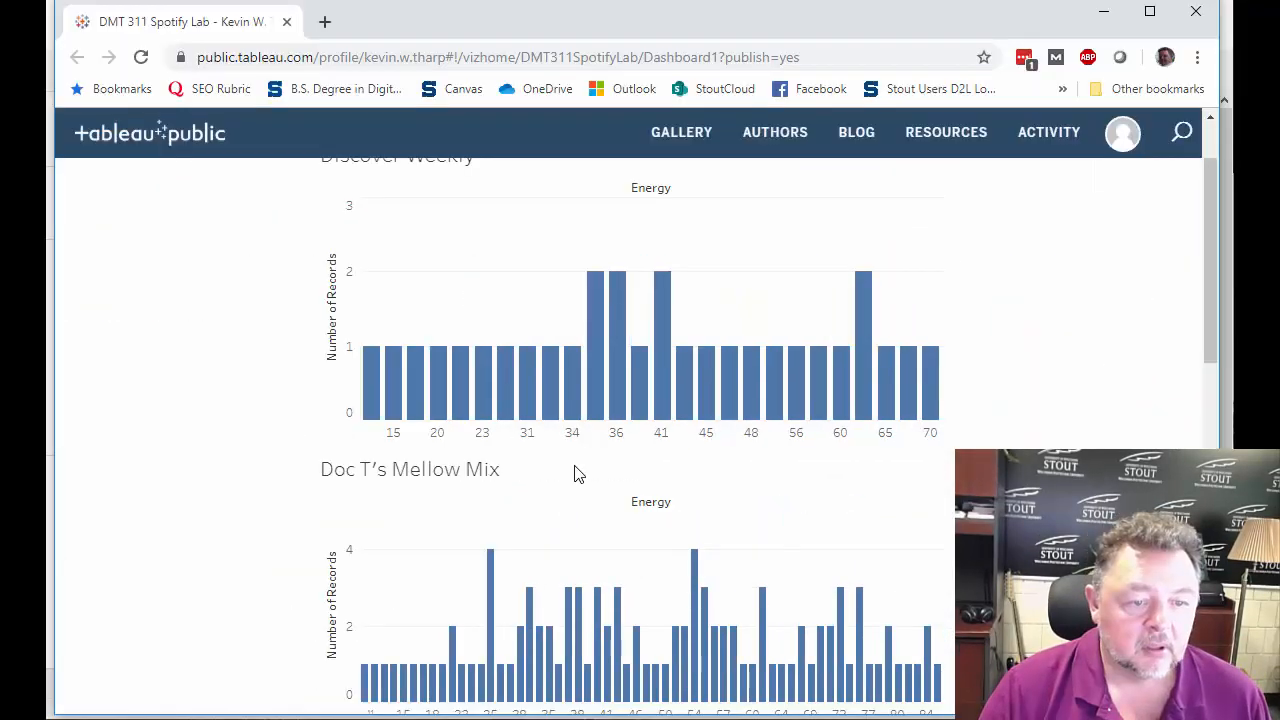
pyautogui.scroll(-4, 576, 473)
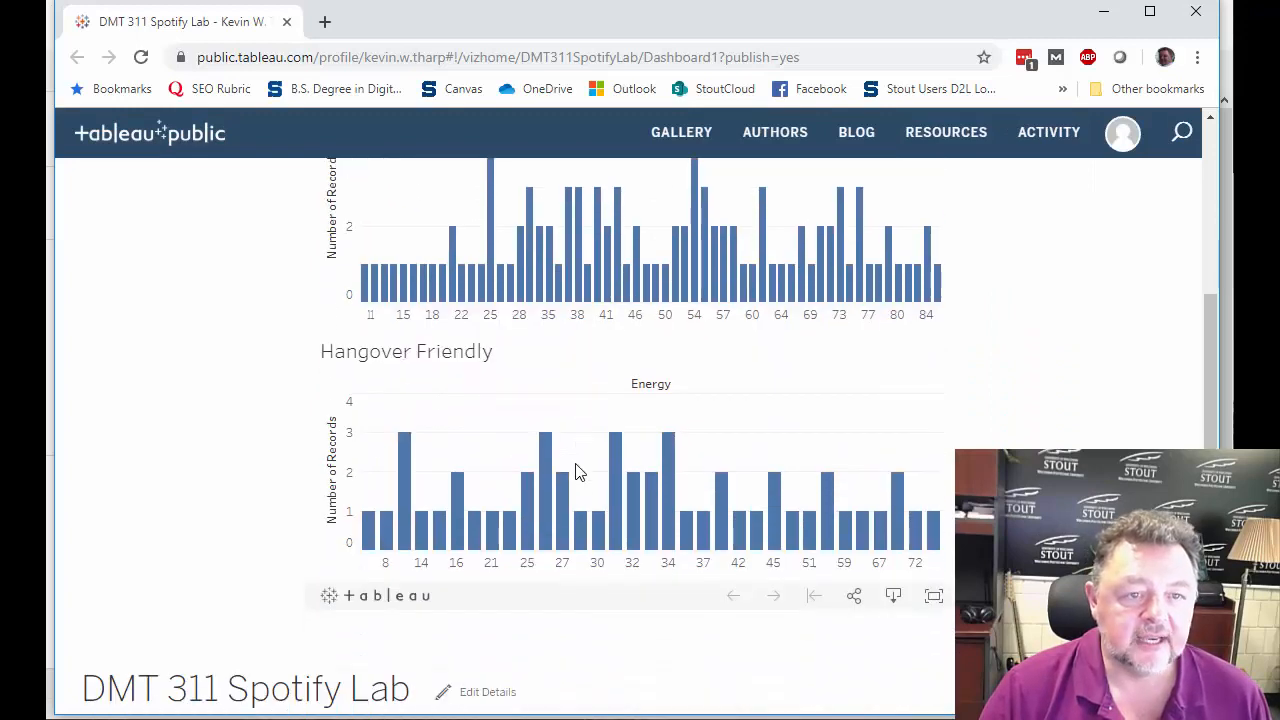
# Examine the workbook details below the published dashboard and view the charts above at a smaller browser zoom.
pyautogui.scroll(-1, 576, 473)
pyautogui.scroll(-1, 576, 471)
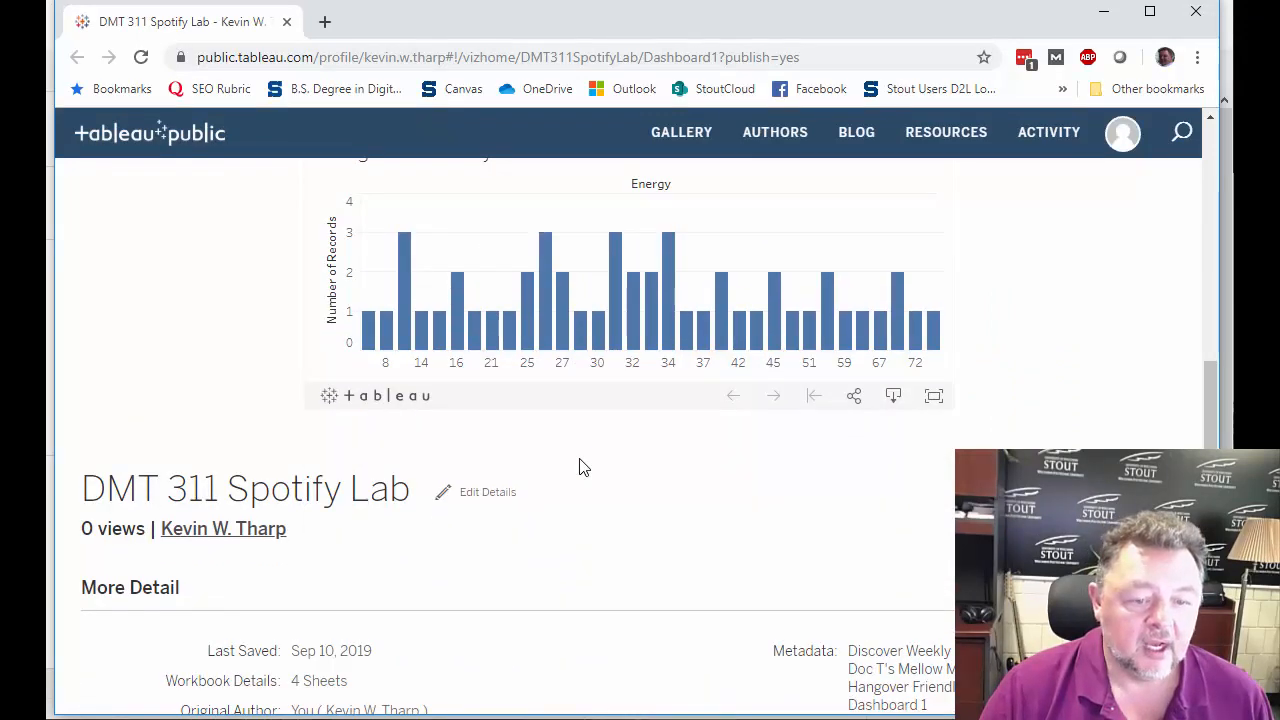
pyautogui.scroll(-2, 578, 470)
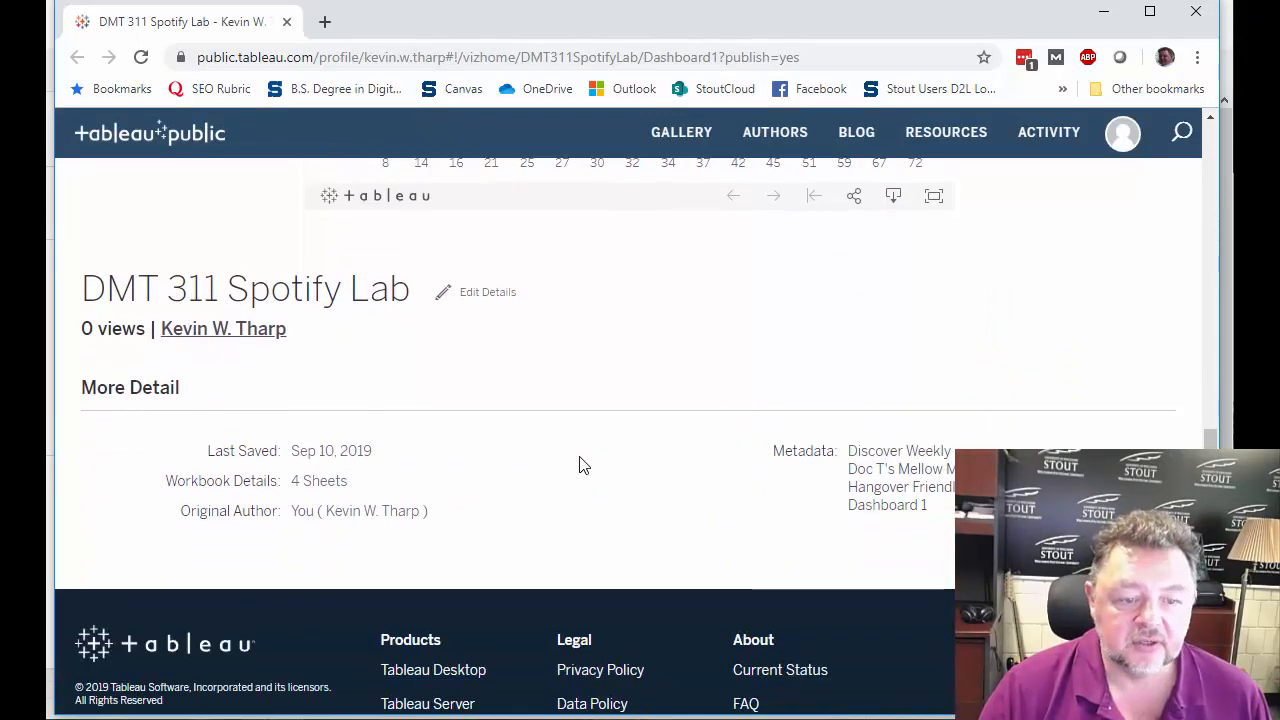
pyautogui.scroll(1, 584, 464)
pyautogui.scroll(2, 584, 463)
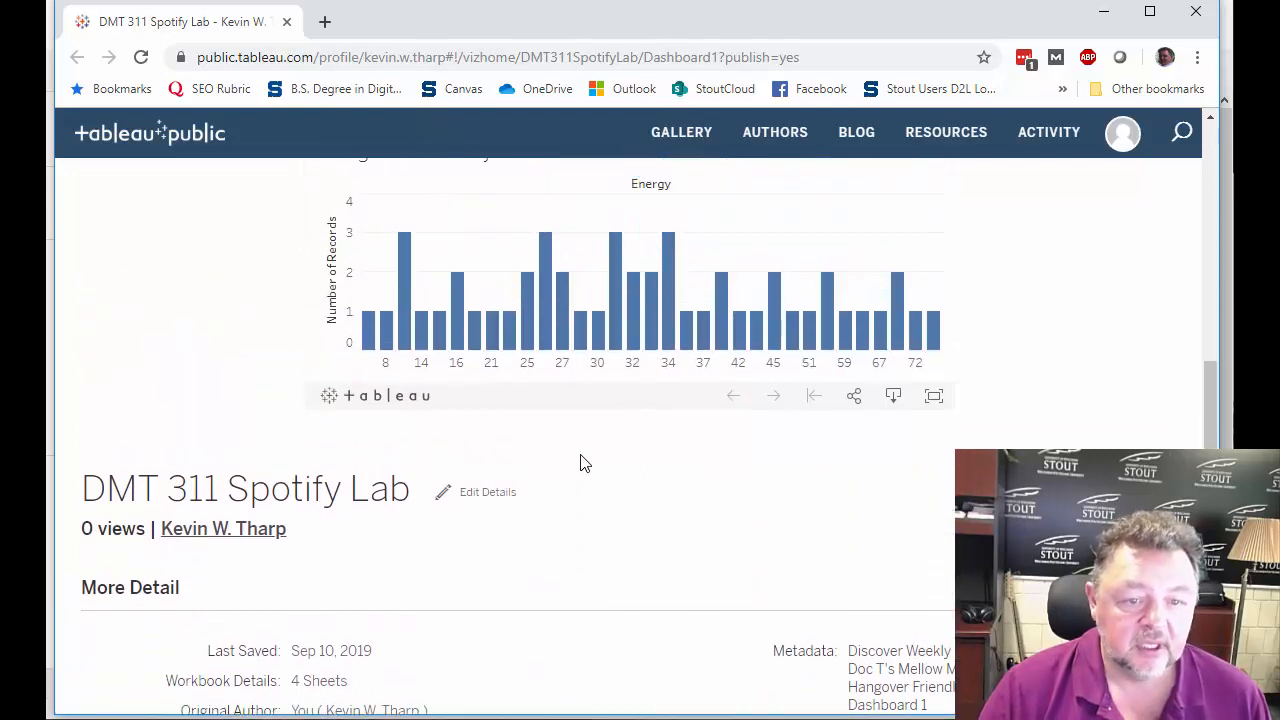
pyautogui.scroll(4, 584, 463)
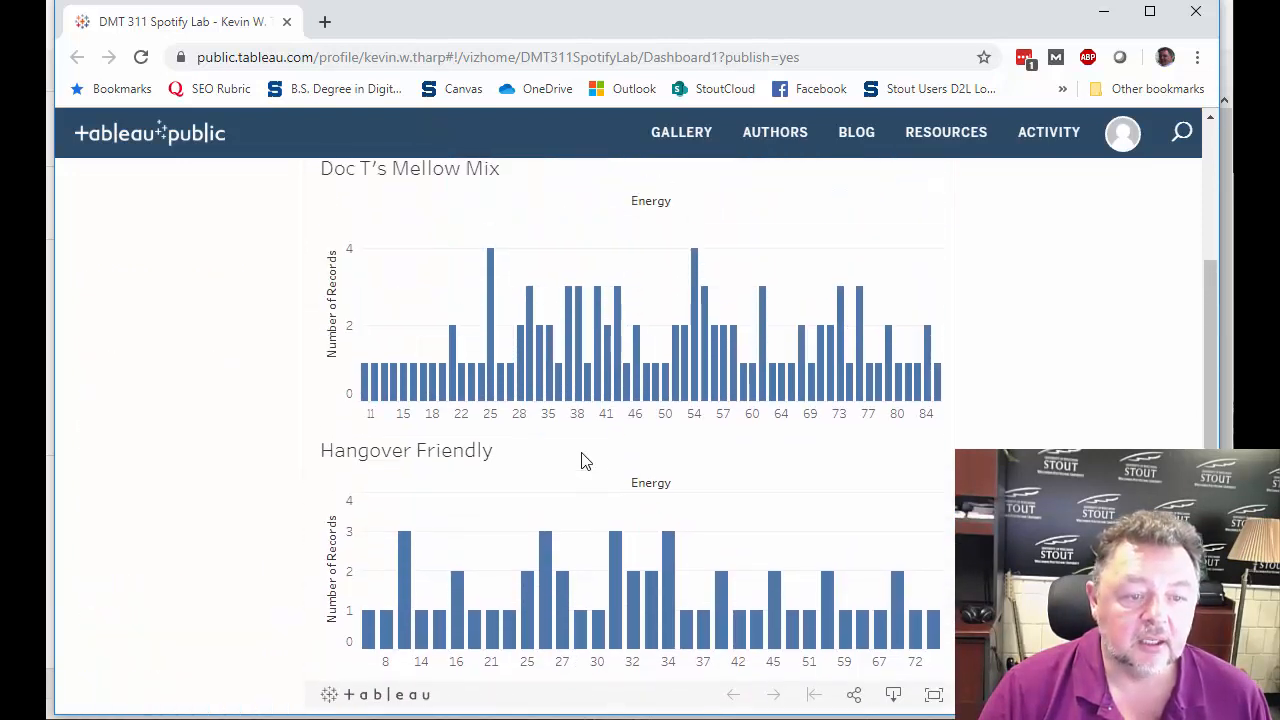
pyautogui.scroll(-1, 584, 463)
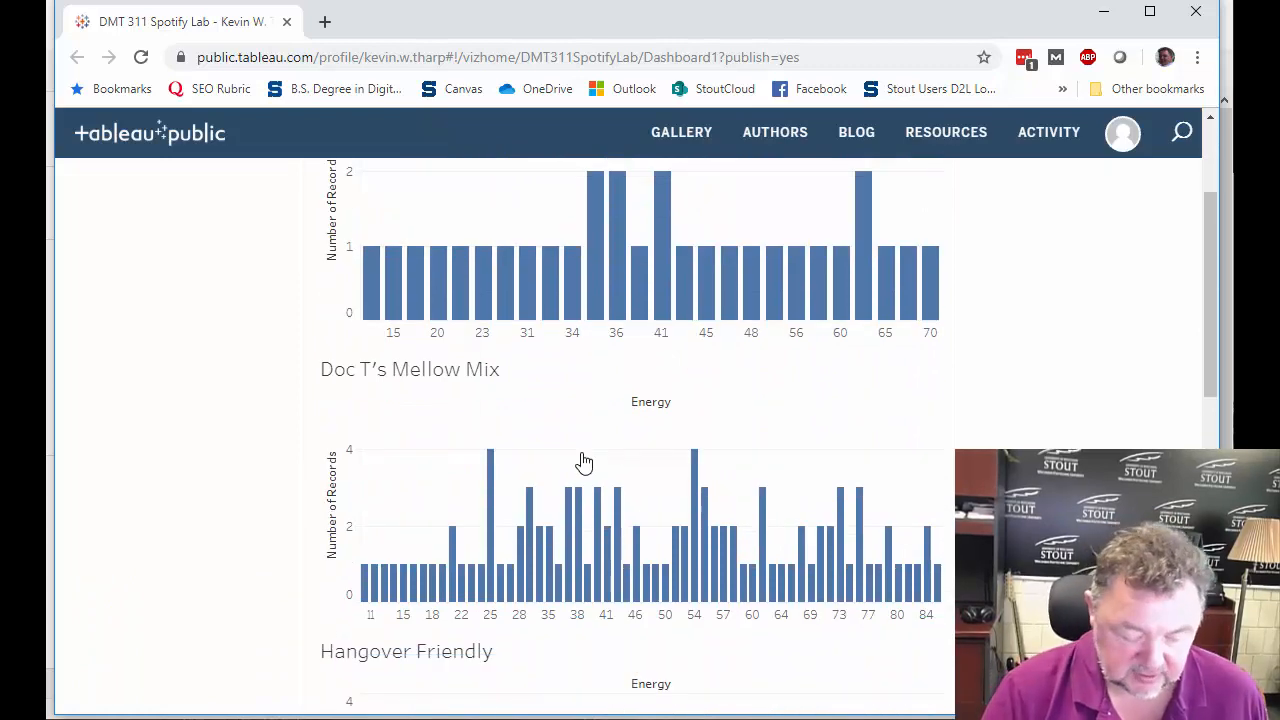
pyautogui.hotkey('ctrl', '-')
pyautogui.hotkey('ctrl', '-')
pyautogui.hotkey('ctrl', '-')
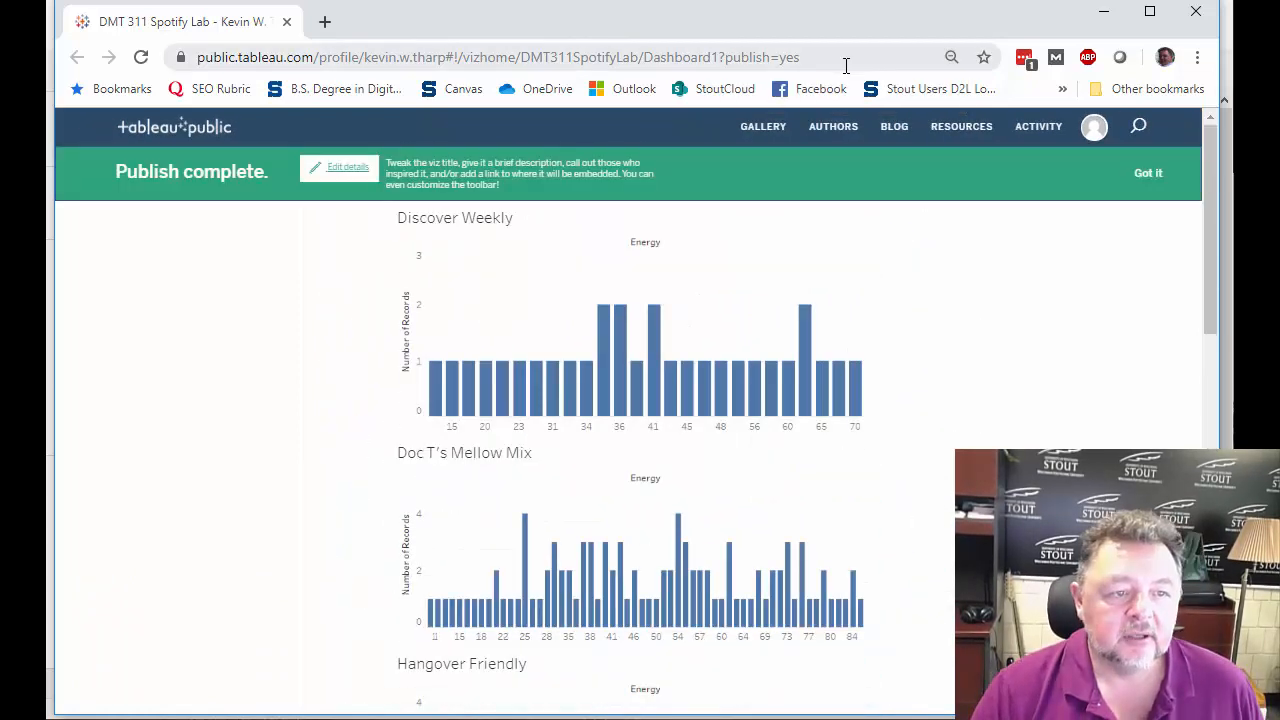
# Open the published dashboard's copied address in a new browser tab and dismiss the publish-complete banner.
pyautogui.click(845, 60)
pyautogui.hotkey('ctrl', 'c')
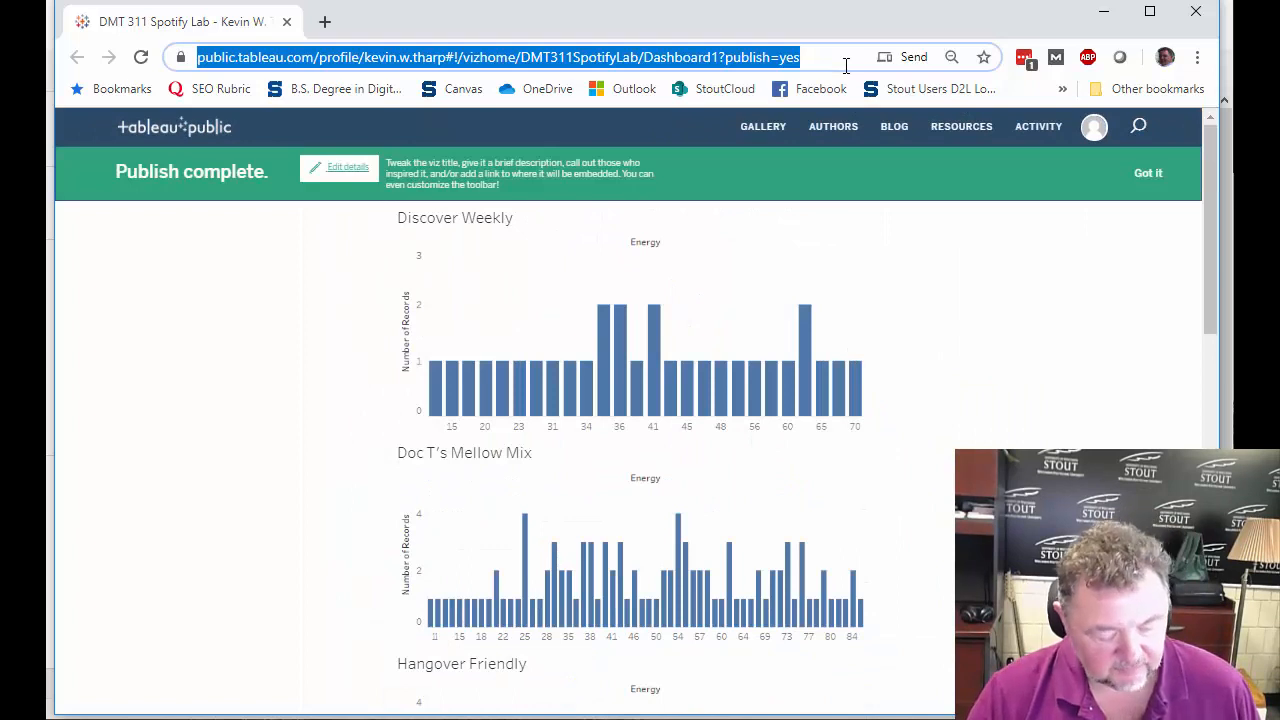
pyautogui.click(324, 22)
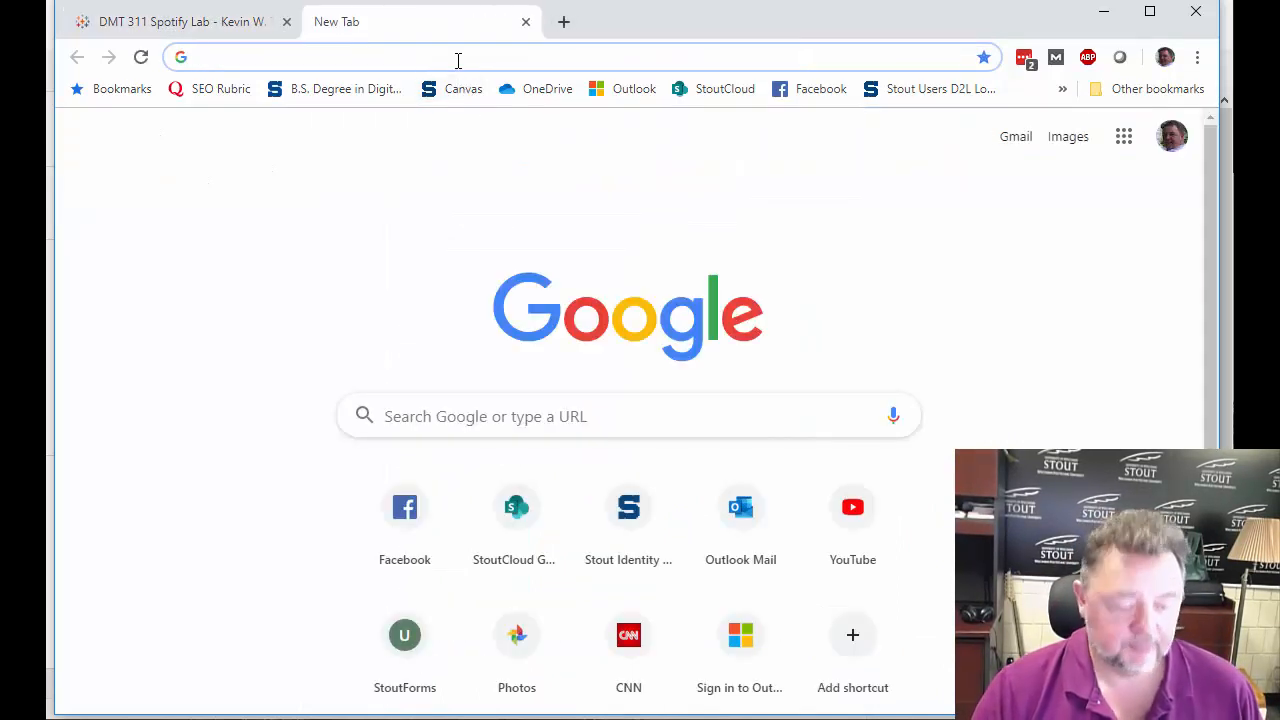
pyautogui.hotkey('ctrl', 'v')
pyautogui.press('Return')
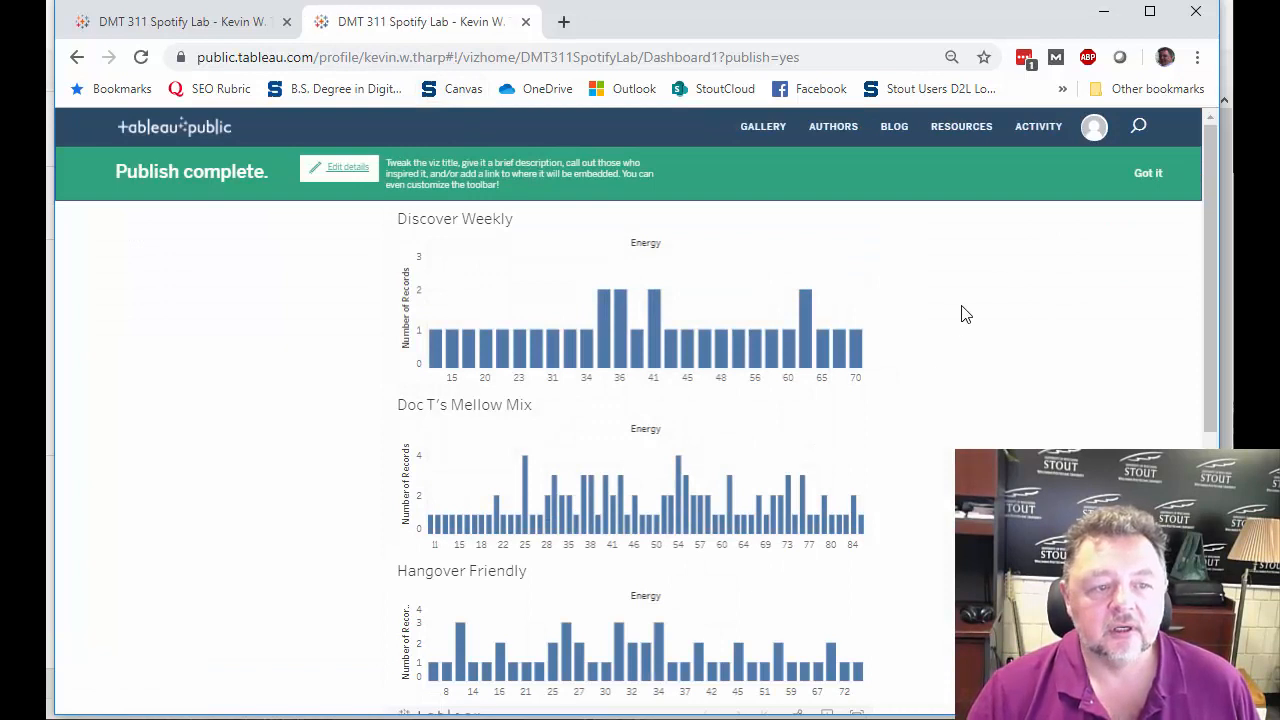
pyautogui.click(1148, 172)
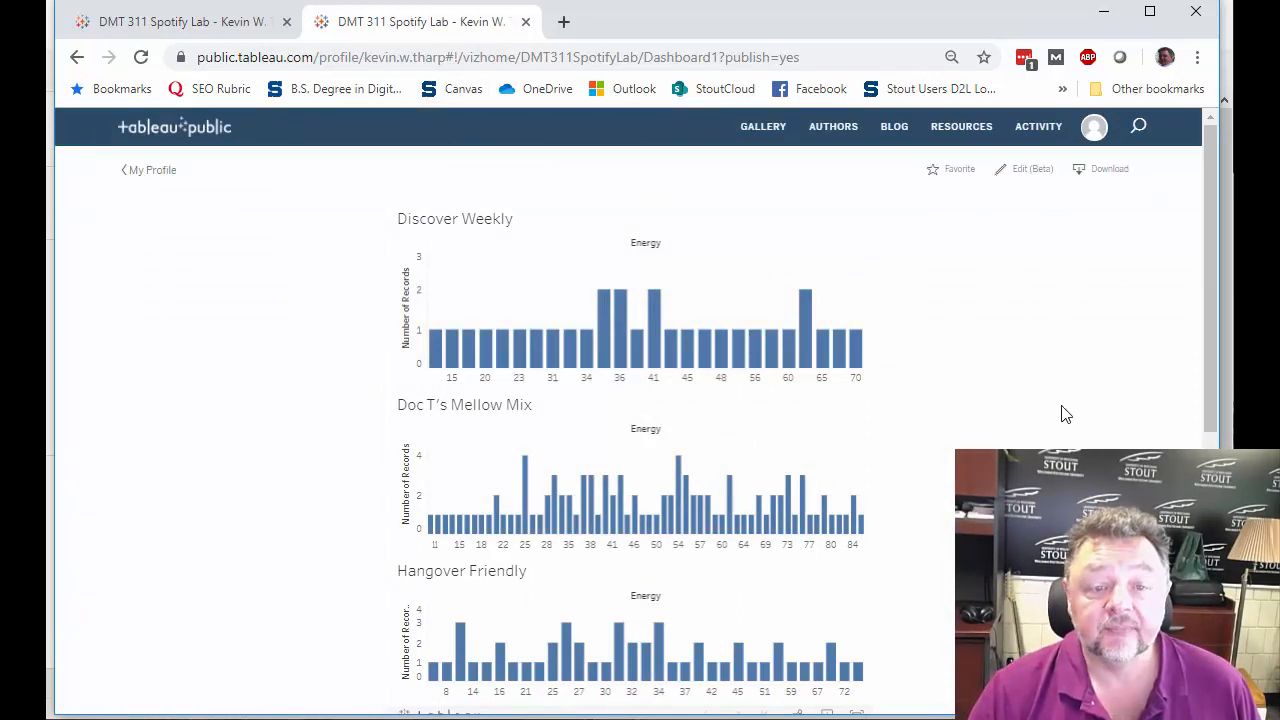
# Review the three Energy charts on the reloaded dashboard, from Discover Weekly down to the toolbar beneath Hangover Friendly.
pyautogui.scroll(-2, 1052, 433)
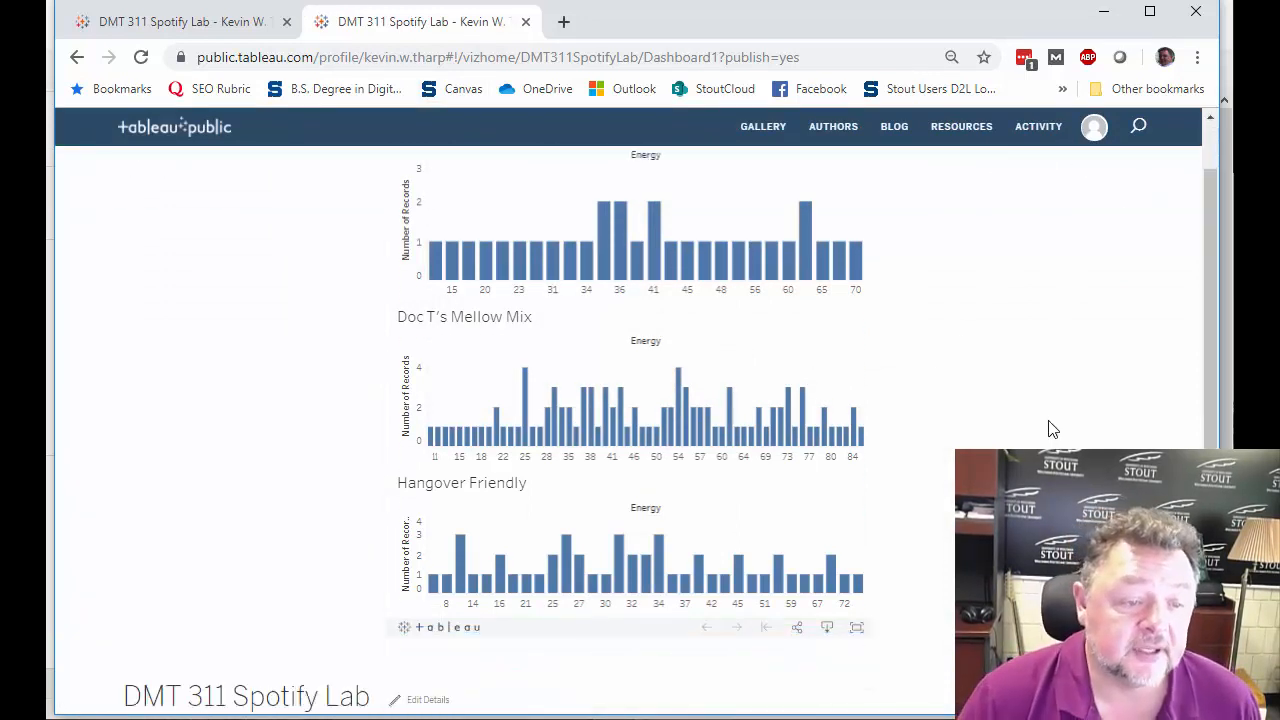
pyautogui.scroll(1, 1052, 435)
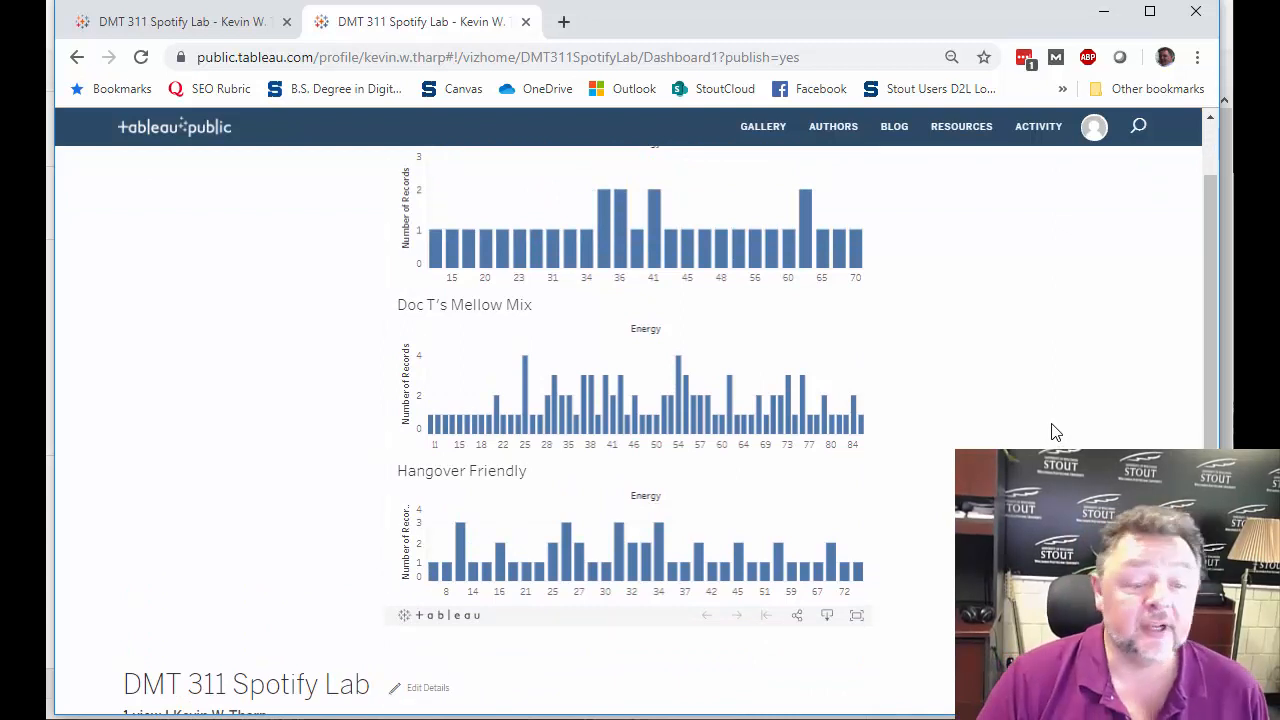
pyautogui.scroll(1, 1052, 433)
pyautogui.scroll(-1, 1052, 433)
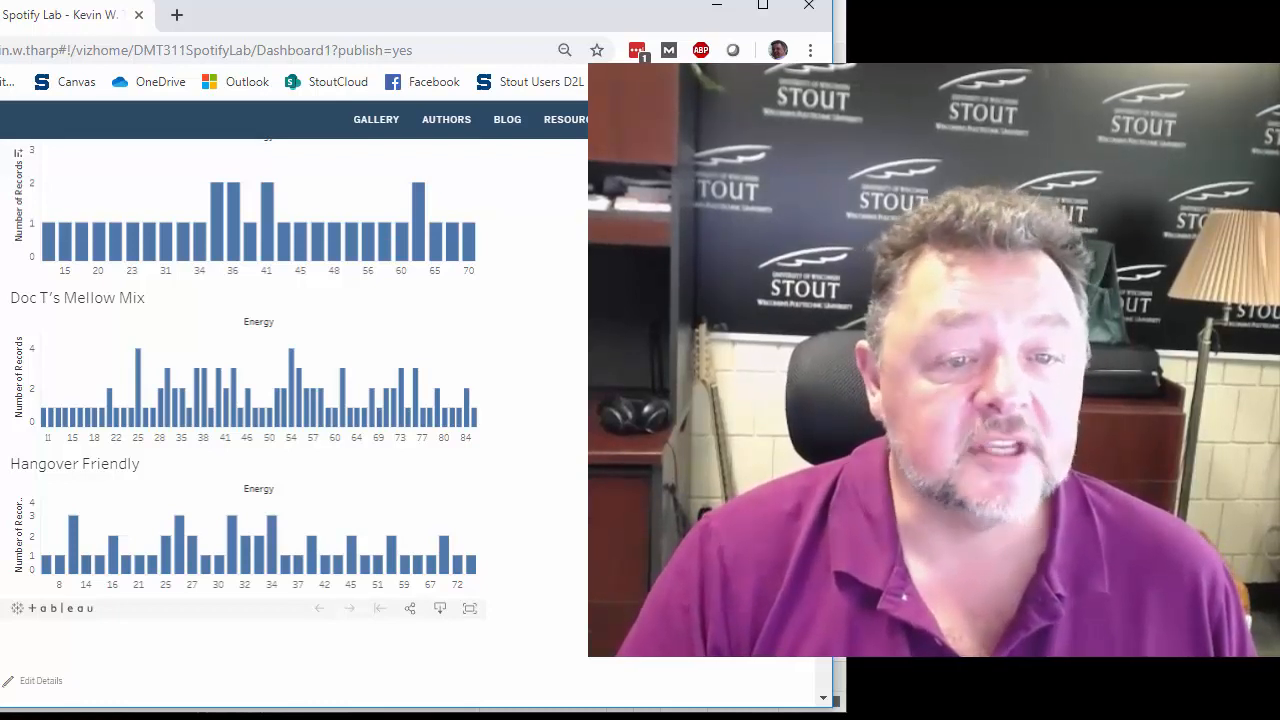
pyautogui.scroll(1, 290, 400)
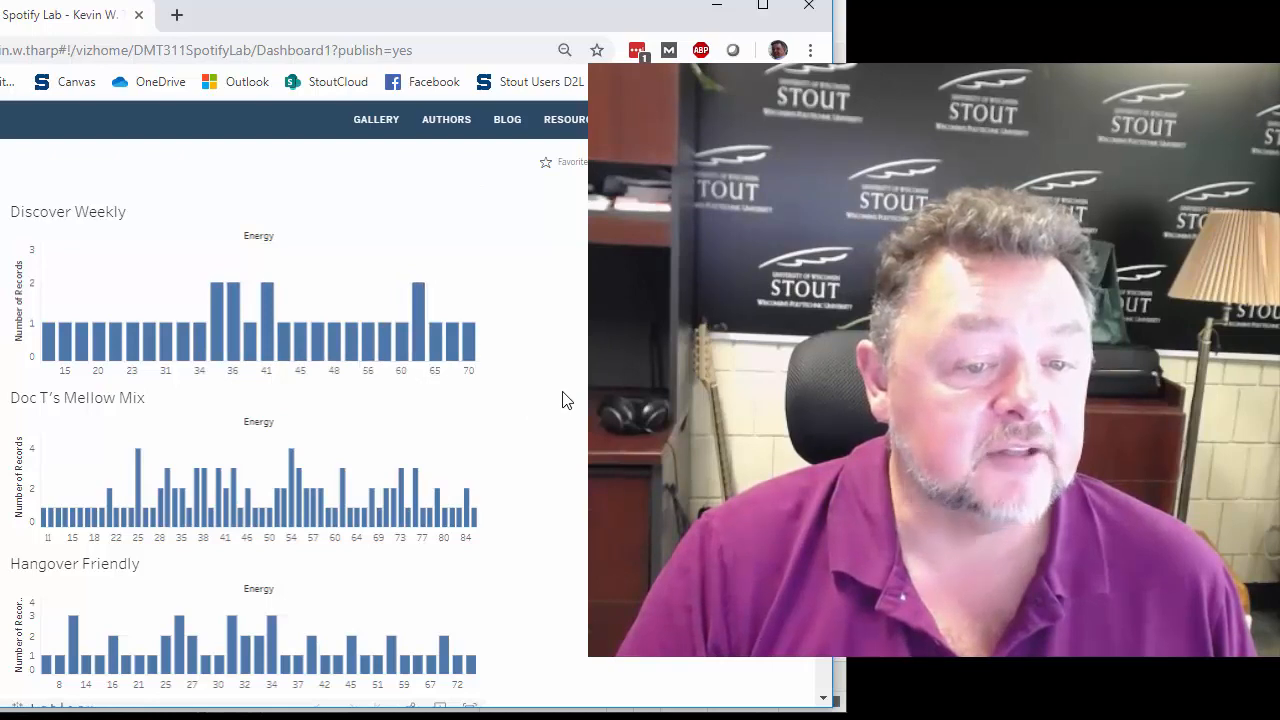
pyautogui.scroll(-1, 560, 393)
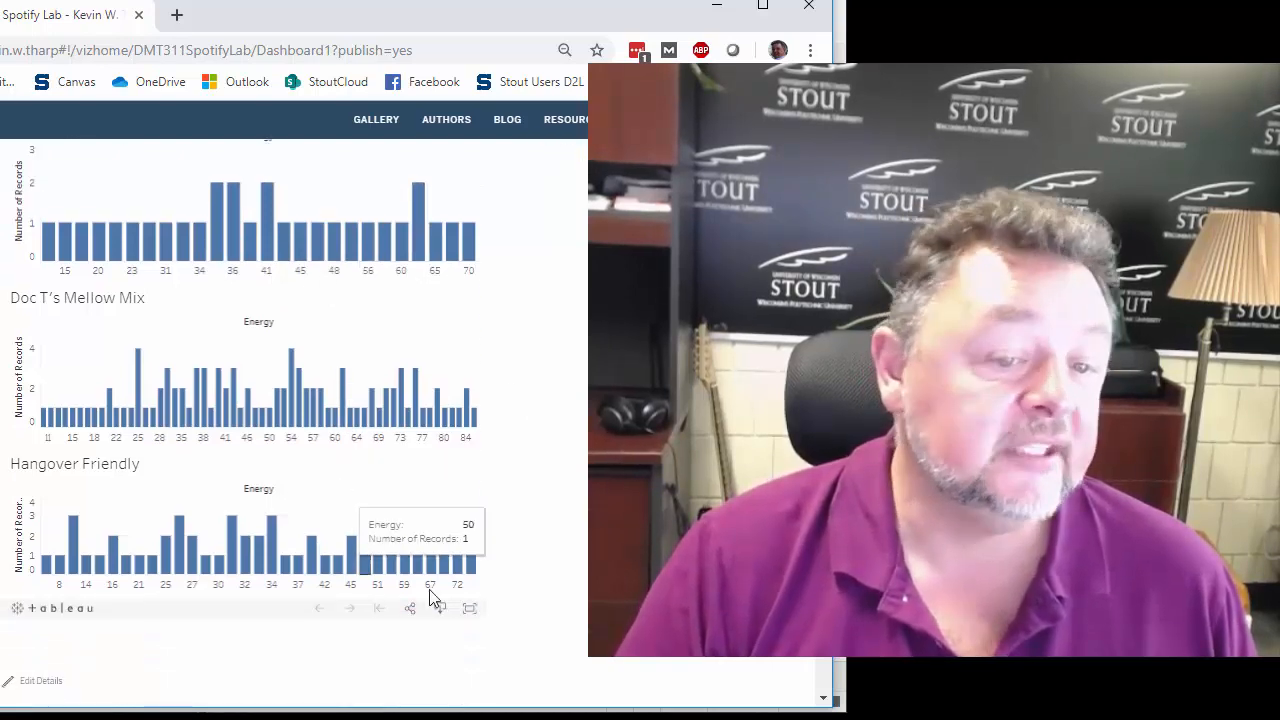